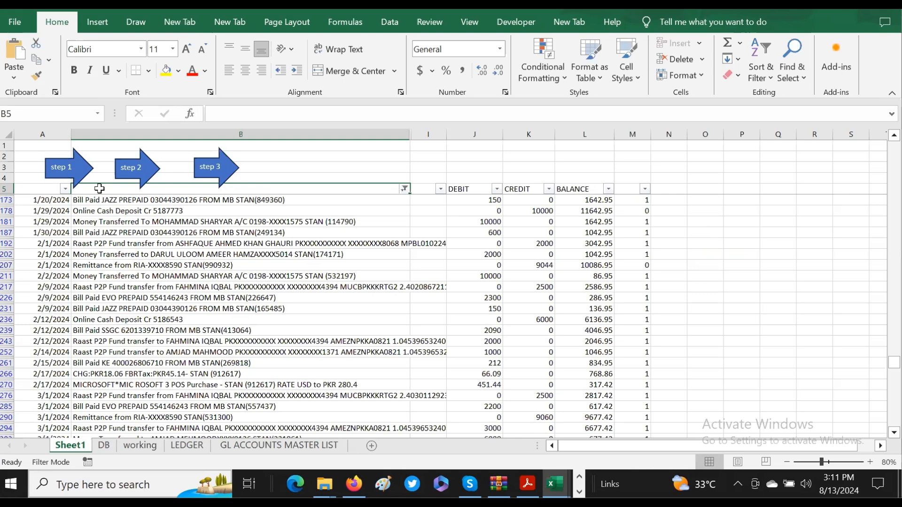
# Examine the date and description columns and the Debit, Credit and Balance formulas in rows 3173 and 3178
pyautogui.click(38, 188)
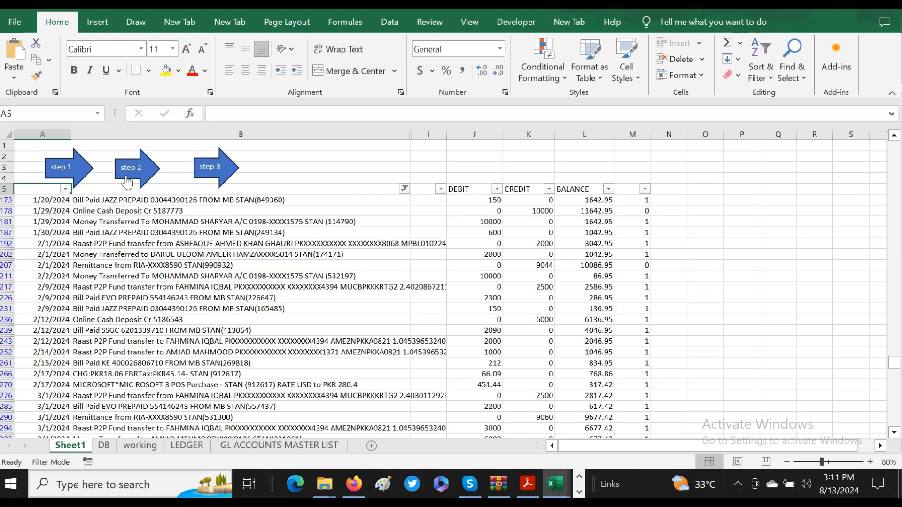
pyautogui.click(97, 201)
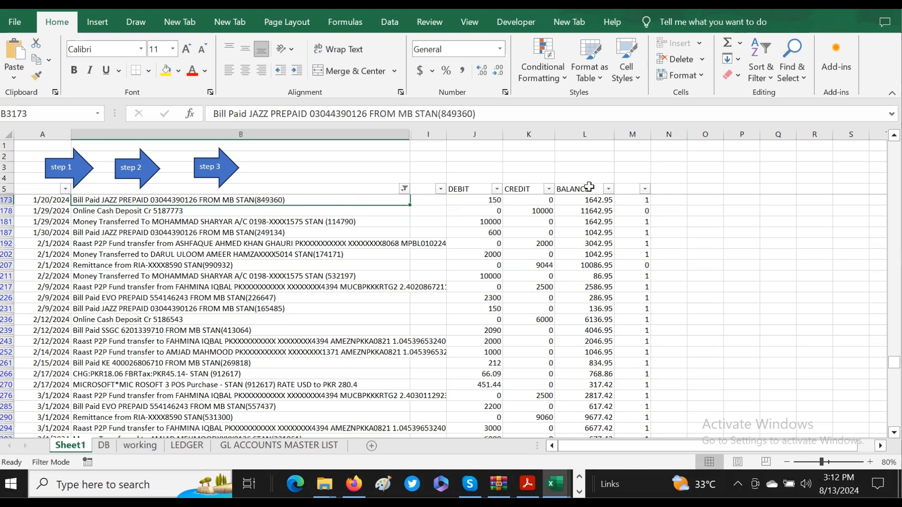
pyautogui.click(484, 201)
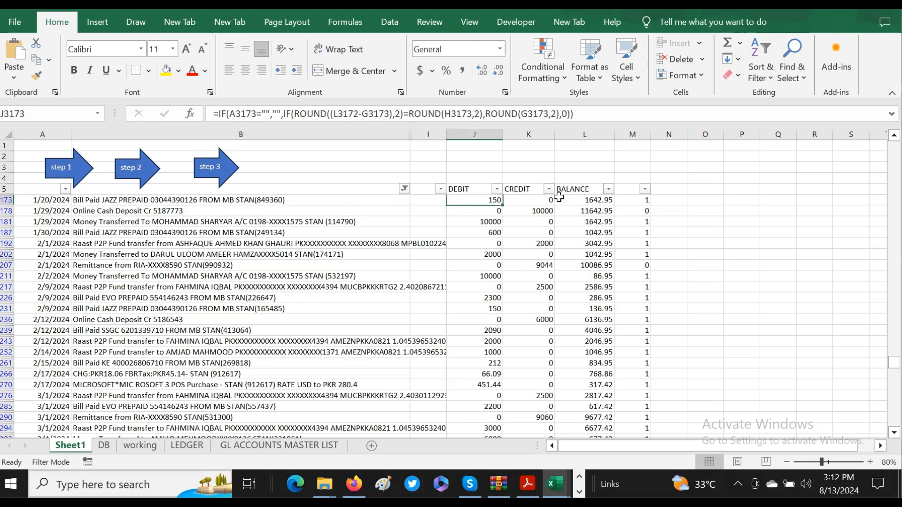
pyautogui.click(531, 201)
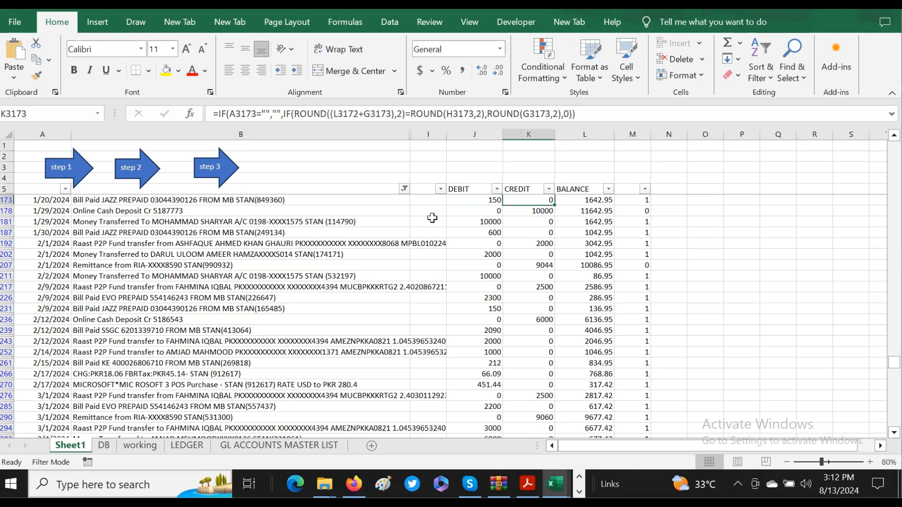
pyautogui.click(479, 201)
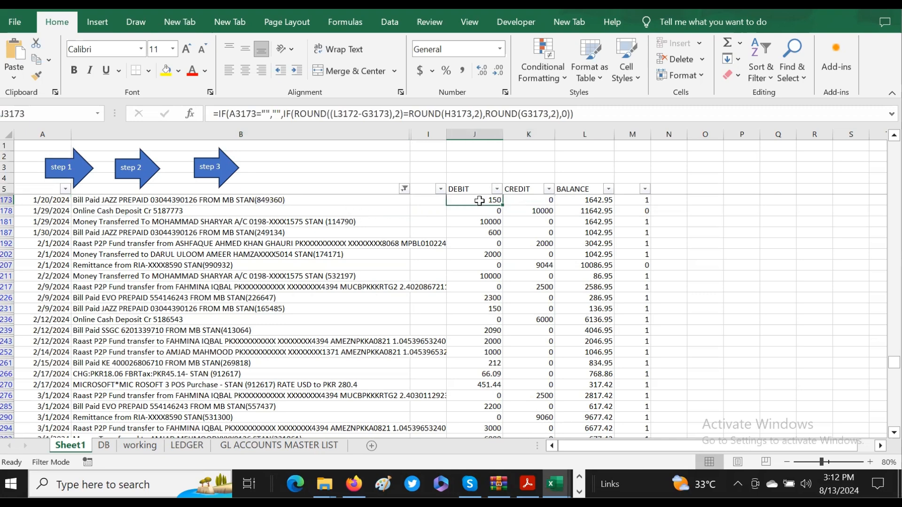
pyautogui.click(530, 212)
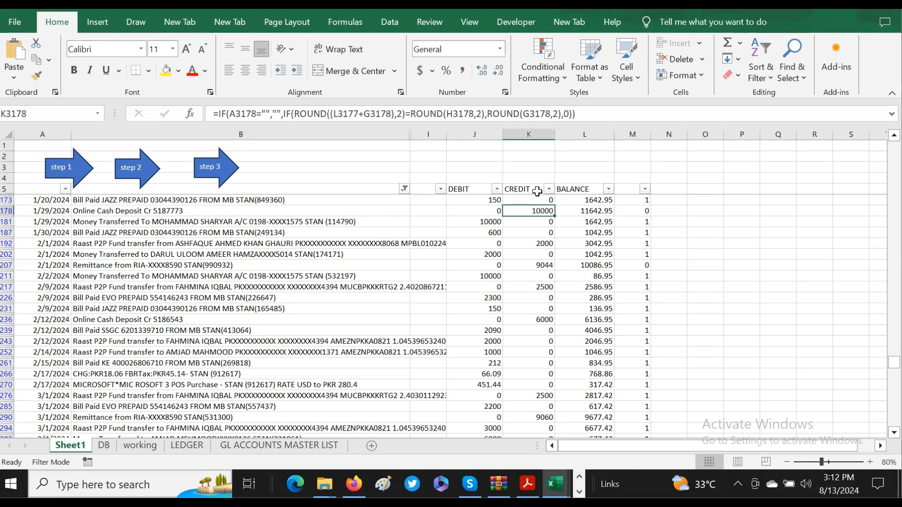
pyautogui.click(599, 201)
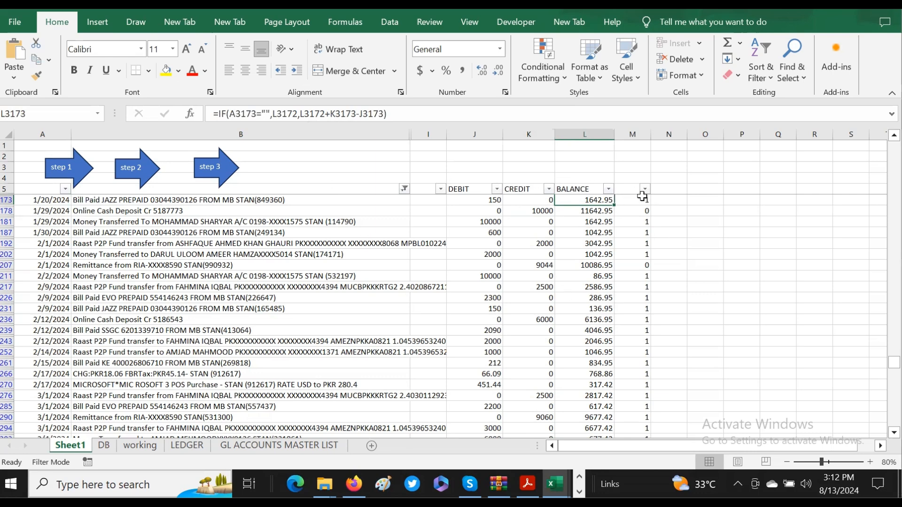
# Examine the mismatch-check formulas in column M and the running Balance formula in L3181
pyautogui.moveTo(641, 199); pyautogui.dragTo(642, 336)
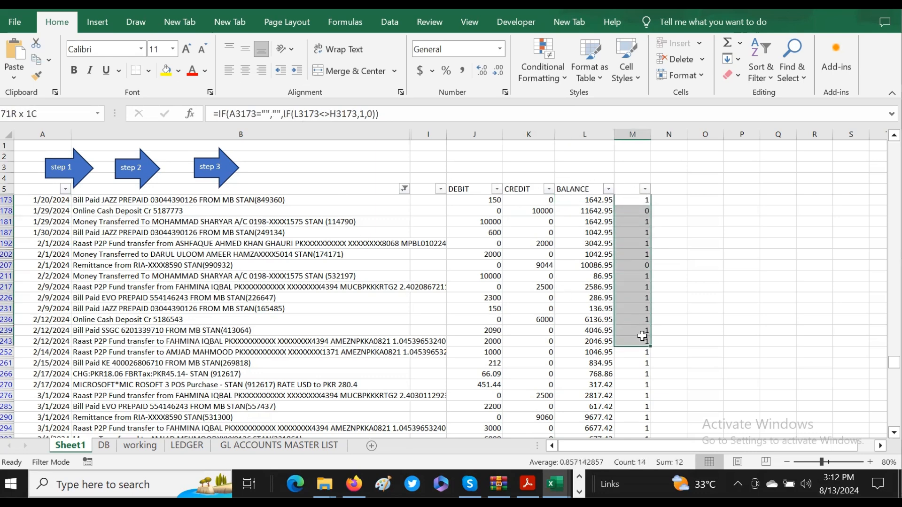
pyautogui.click(643, 221)
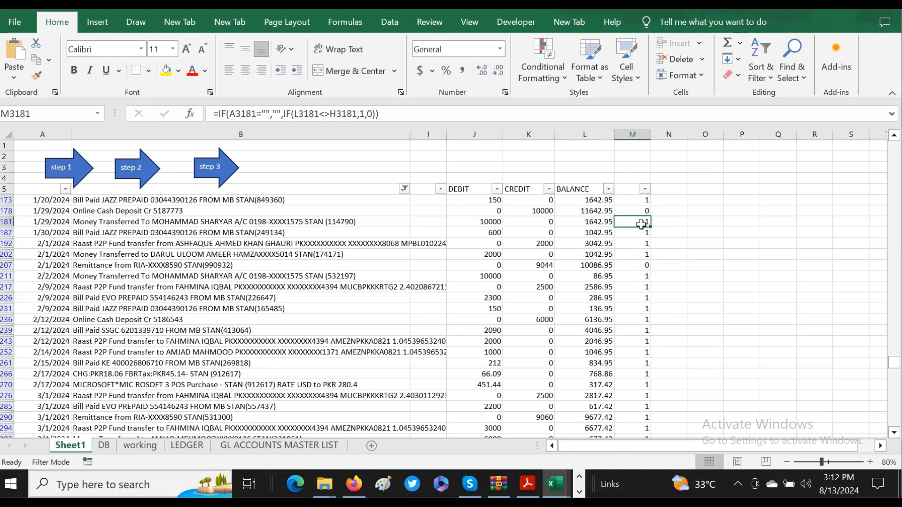
pyautogui.click(590, 223)
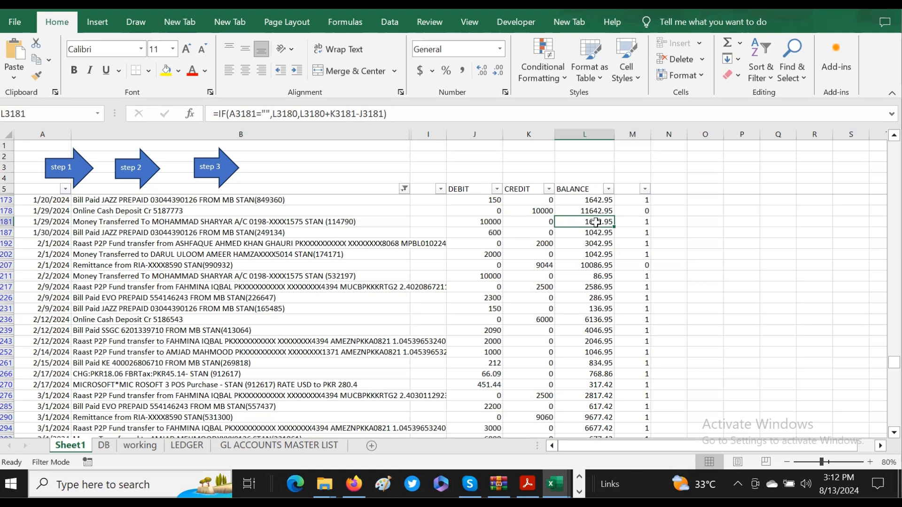
pyautogui.click(325, 113)
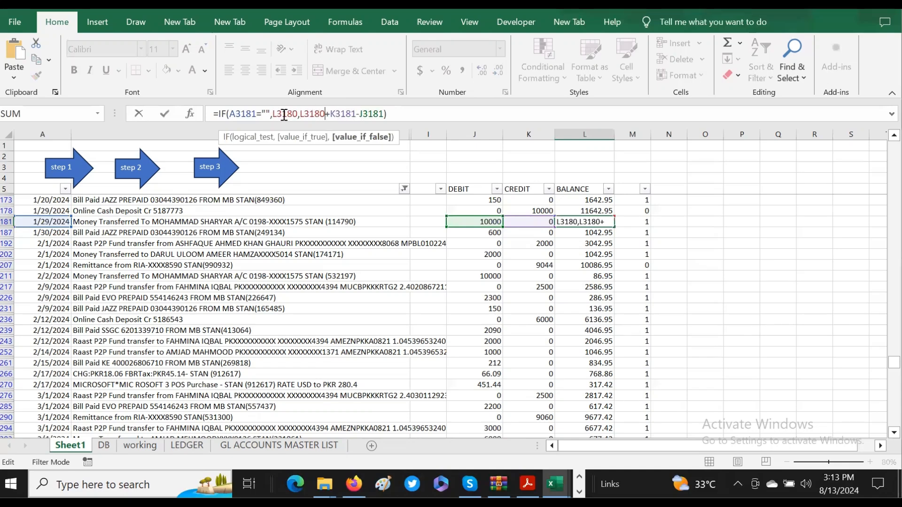
pyautogui.hotkey('ctrl', 'Return')
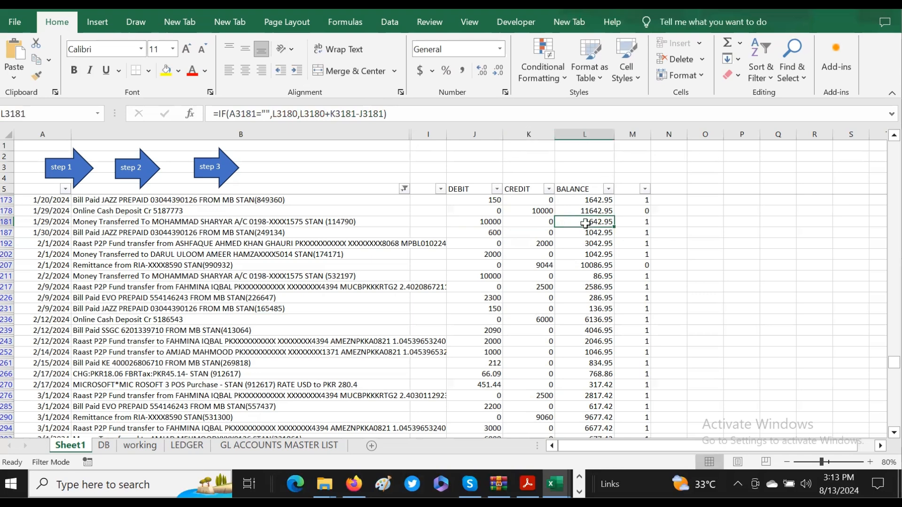
pyautogui.click(641, 222)
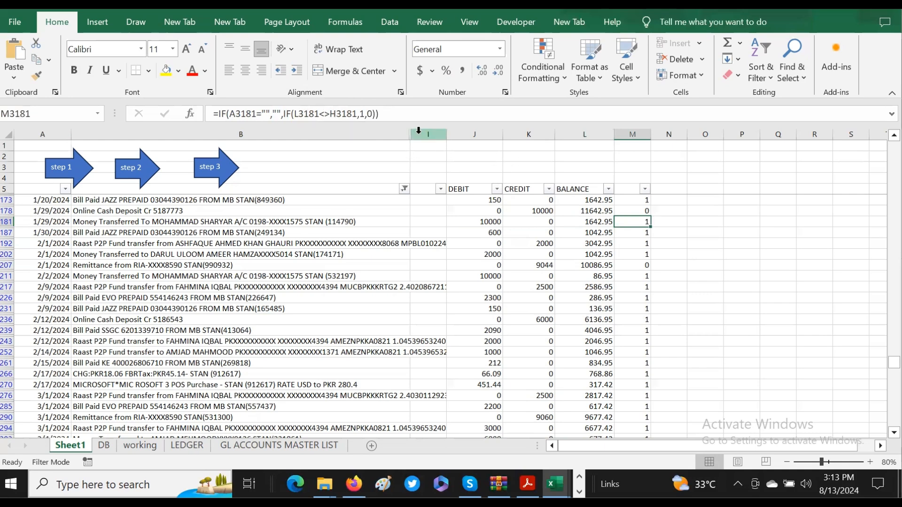
# Unhide the hidden columns between B and I
pyautogui.moveTo(419, 134); pyautogui.dragTo(405, 136)
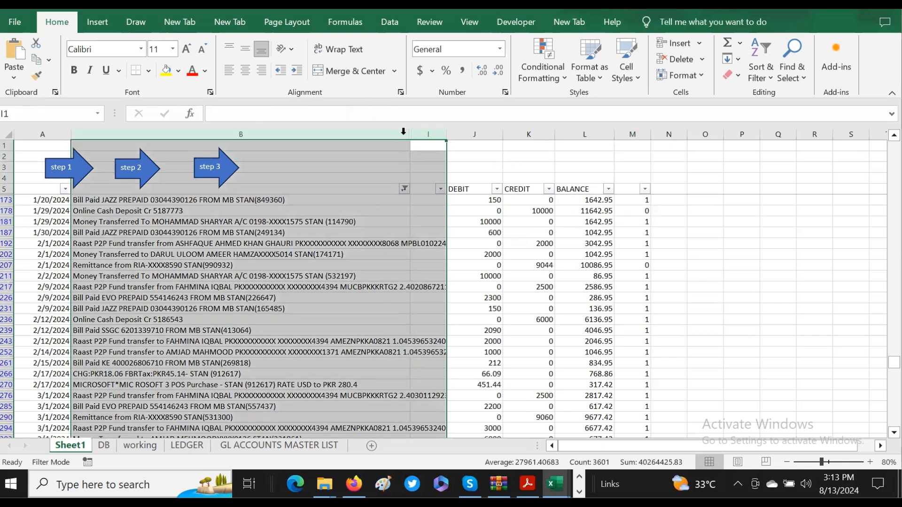
pyautogui.rightClick(398, 138)
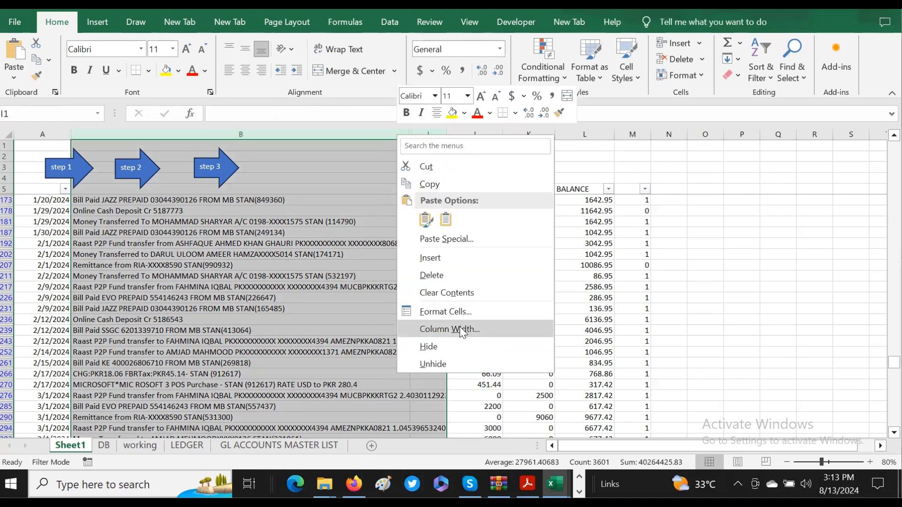
pyautogui.click(444, 362)
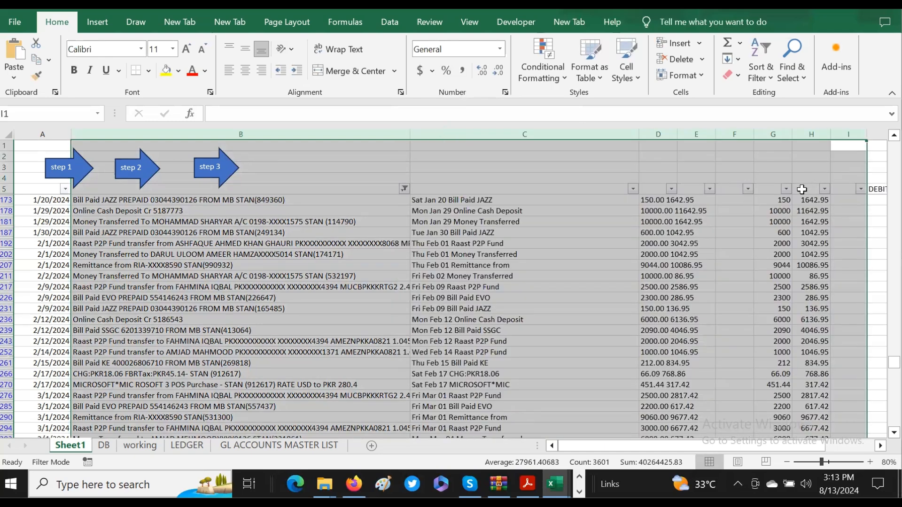
# Compare the balances in column H with the Debit, Credit and Balance formulas in the first data rows, through row 33
pyautogui.click(801, 189)
pyautogui.press('Down')
pyautogui.press('Down')
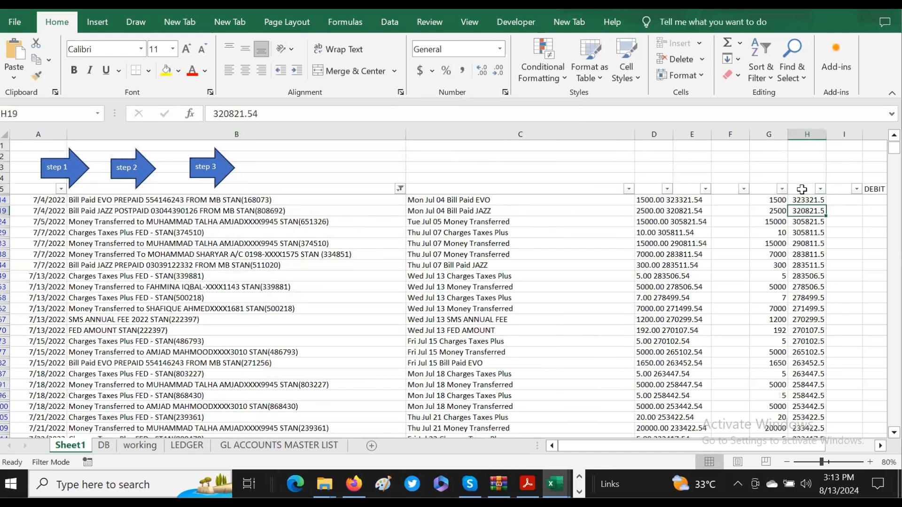
pyautogui.press('Down')
pyautogui.press('Down')
pyautogui.press('Down')
pyautogui.press('Right')
pyautogui.press('Right')
pyautogui.press('Right')
pyautogui.press('Right')
pyautogui.press('Right')
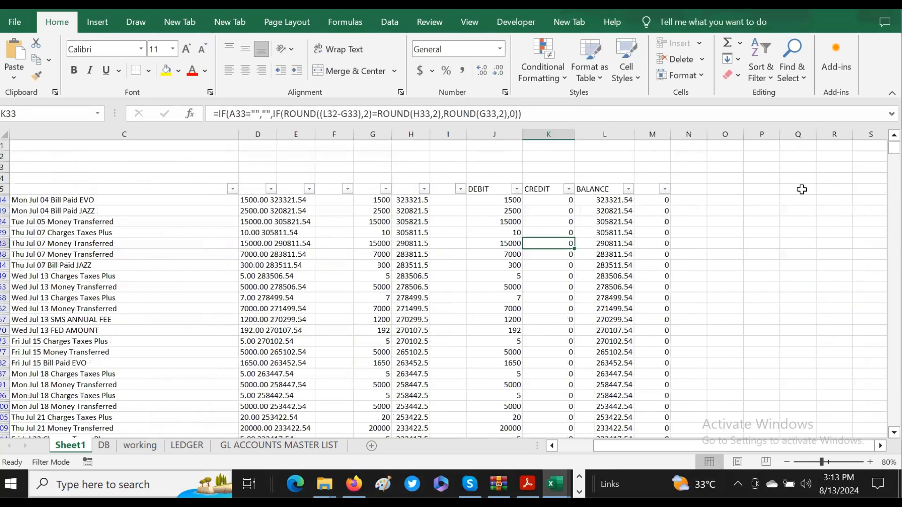
pyautogui.press('Left')
pyautogui.press('Left')
pyautogui.press('Left')
pyautogui.press('Left')
pyautogui.press('Right')
pyautogui.press('Right')
pyautogui.press('Right')
pyautogui.press('Right')
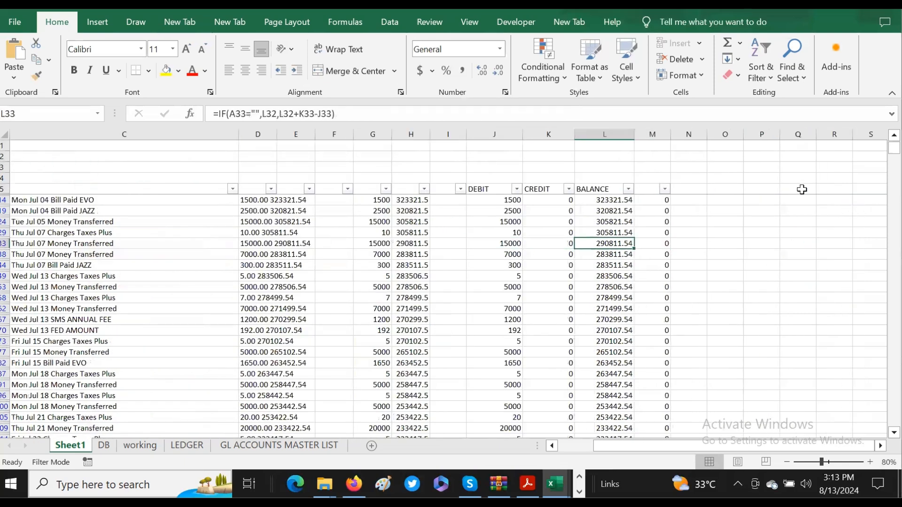
pyautogui.press('Left')
pyautogui.press('Right')
# Go down the mismatch-check column M from row 33 to row 367, looking for rows flagged 1
pyautogui.press('Down')
pyautogui.press('Down')
pyautogui.press('Down')
pyautogui.press('Down')
pyautogui.press('Down')
pyautogui.press('Down')
pyautogui.press('Down')
pyautogui.press('Down')
pyautogui.press('Down')
pyautogui.press('Down')
pyautogui.press('Down')
pyautogui.press('Down')
pyautogui.press('Down')
pyautogui.press('Down')
pyautogui.press('Down')
pyautogui.press('Down')
pyautogui.press('Down')
pyautogui.press('Down')
pyautogui.press('Down')
pyautogui.press('Down')
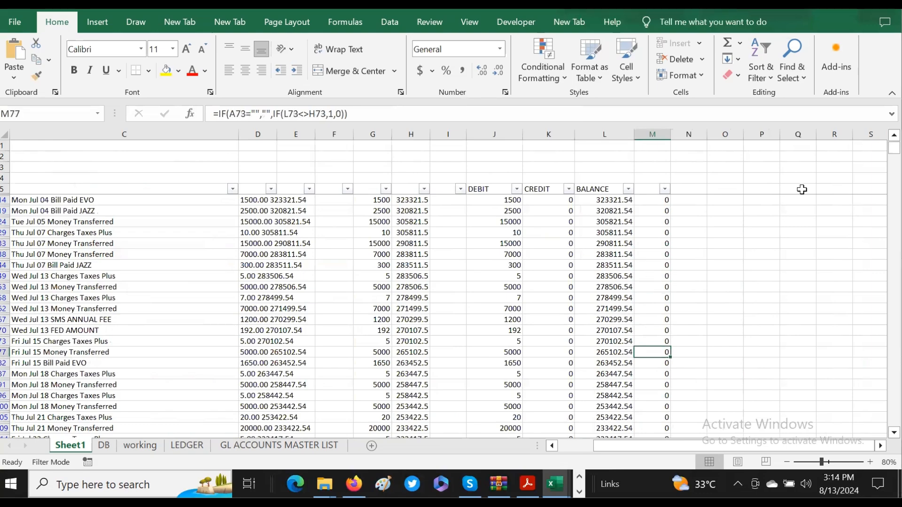
pyautogui.press('Down')
pyautogui.press('Down')
pyautogui.press('Down')
pyautogui.press('Down')
pyautogui.press('Down')
pyautogui.press('Down')
pyautogui.press('Down')
pyautogui.press('Down')
pyautogui.press('Down')
pyautogui.press('Down')
pyautogui.press('Down')
pyautogui.press('Down')
pyautogui.press('Down')
pyautogui.press('Down')
pyautogui.press('Down')
pyautogui.press('Down')
pyautogui.press('Down')
pyautogui.press('Down')
pyautogui.press('Down')
pyautogui.press('Down')
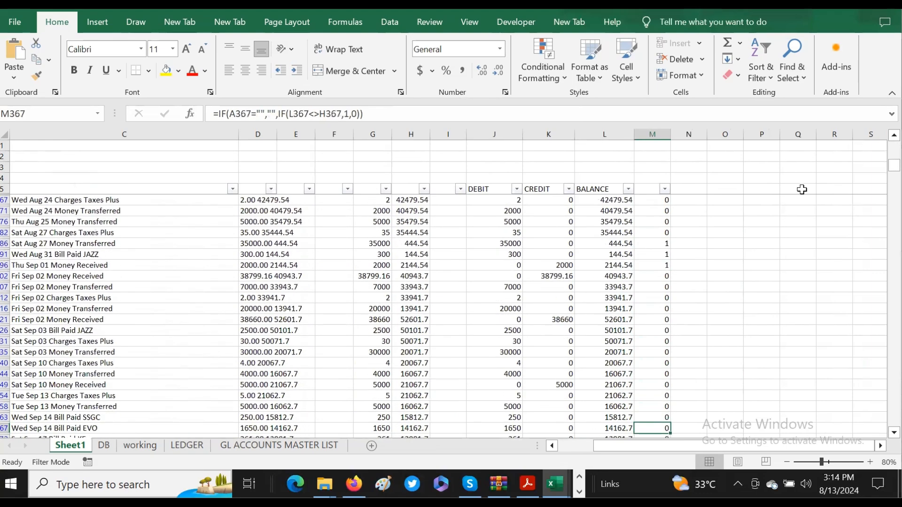
# Compare H286 with the Balance in flagged row 286, evaluating the L286 formula in place to see its full-precision value and discarding the edit
pyautogui.click(646, 243)
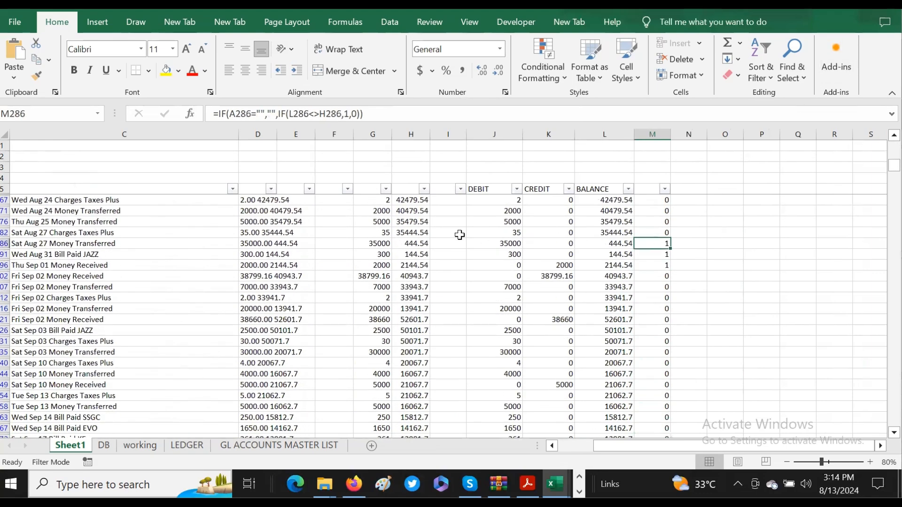
pyautogui.click(407, 243)
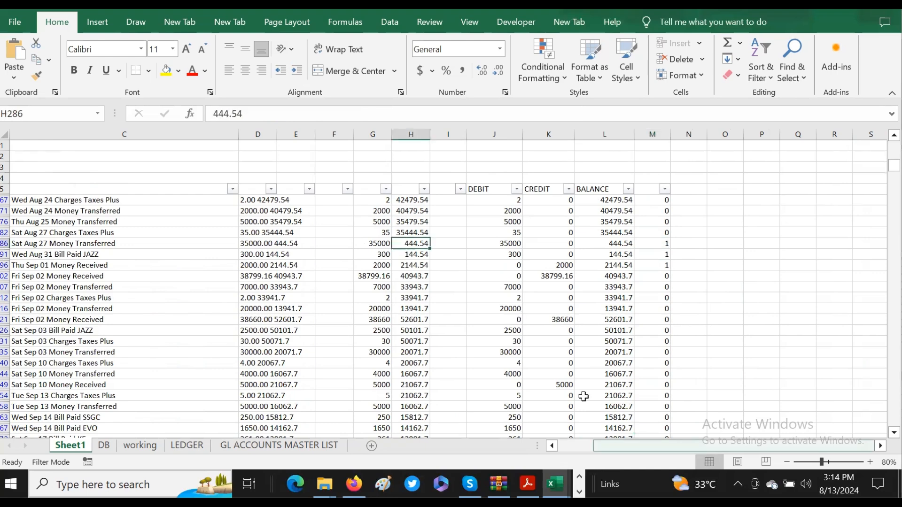
pyautogui.click(628, 243)
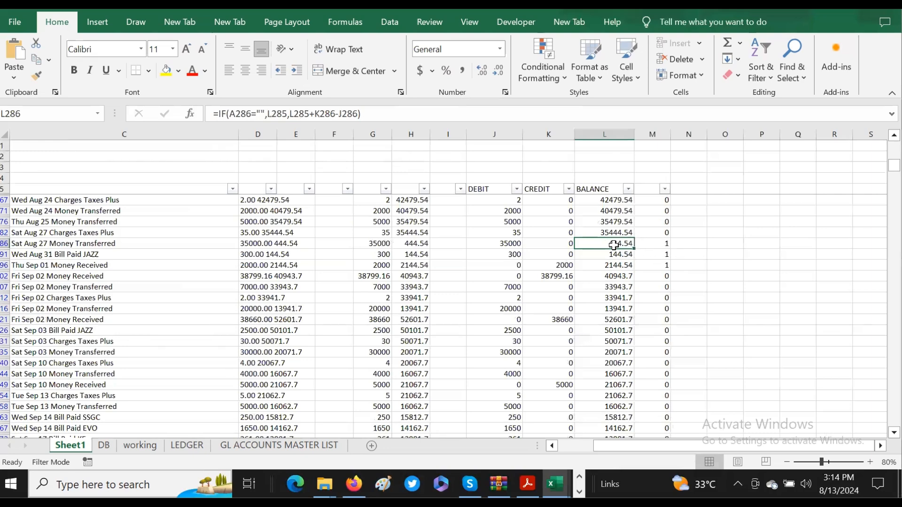
pyautogui.click(365, 109)
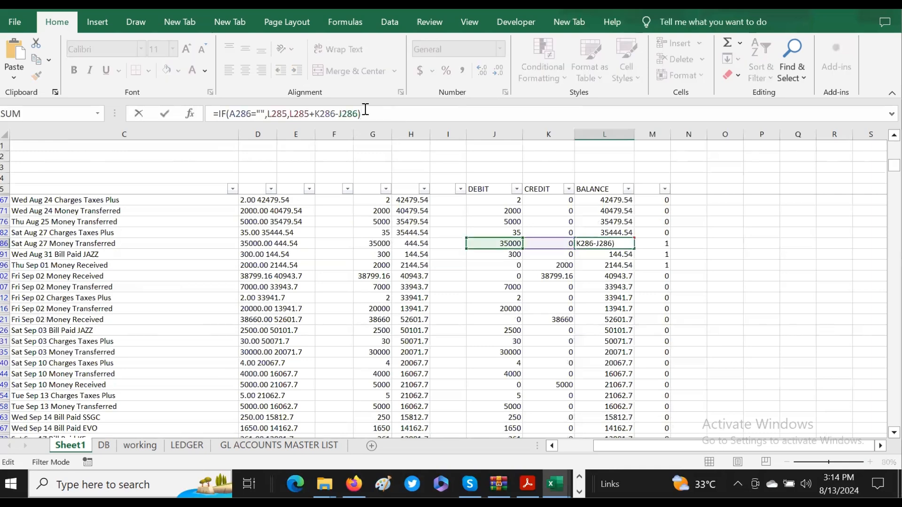
pyautogui.press('F9')
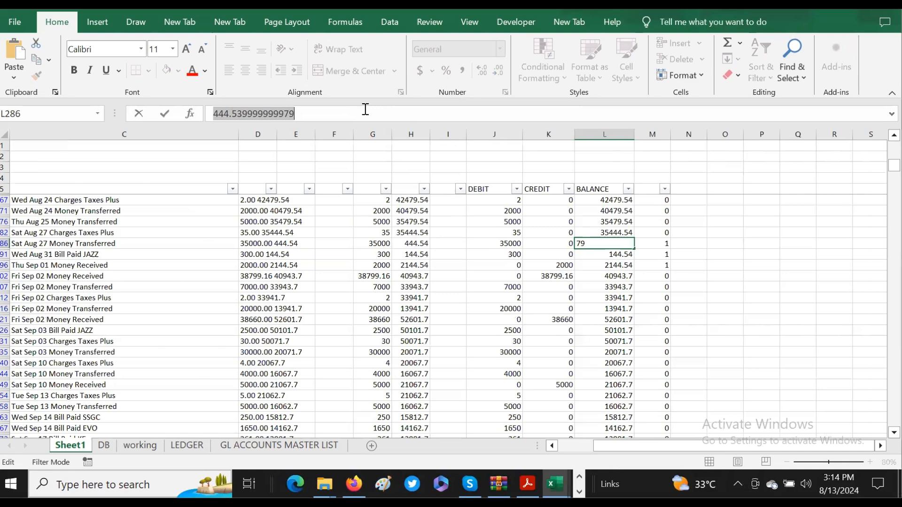
pyautogui.press('Escape')
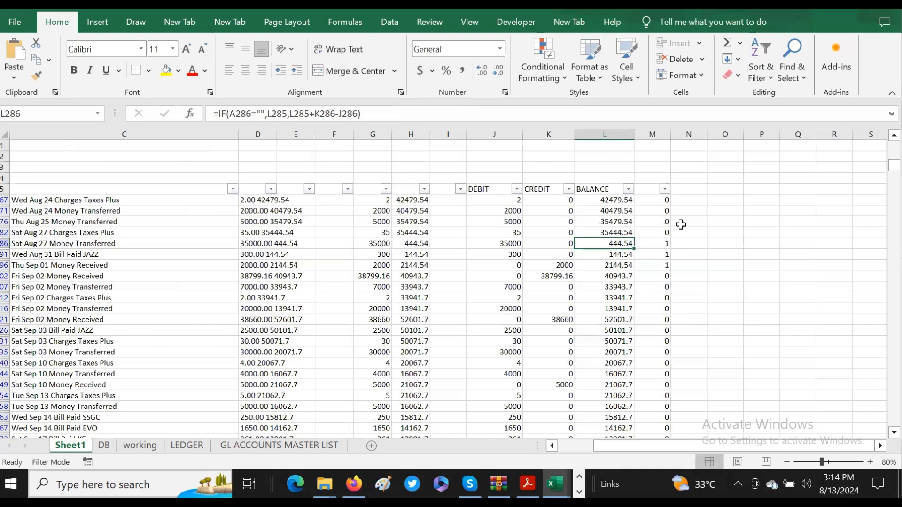
# Review more mismatch flags in column M below row 286 and return to the check formula in M53
pyautogui.moveTo(660, 243); pyautogui.dragTo(663, 406)
pyautogui.scroll(-8, 862, 420)
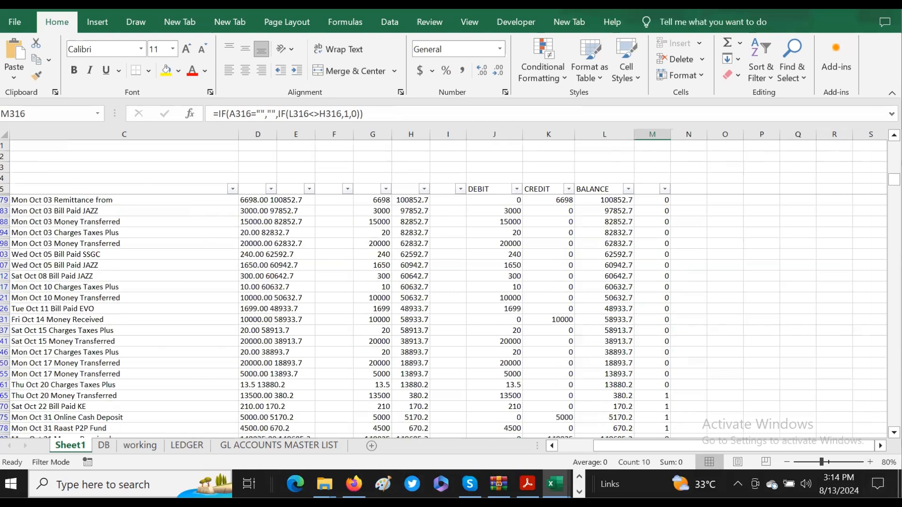
pyautogui.moveTo(894, 179); pyautogui.dragTo(894, 148)
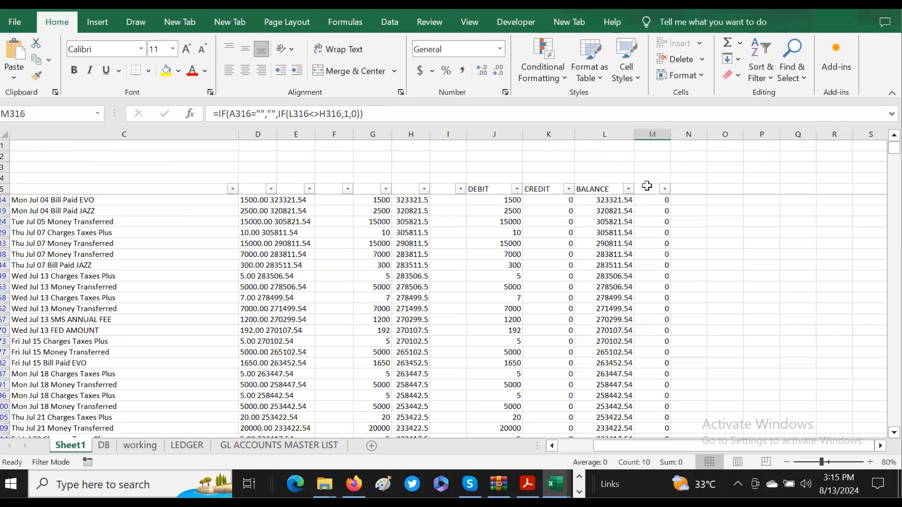
pyautogui.click(647, 185)
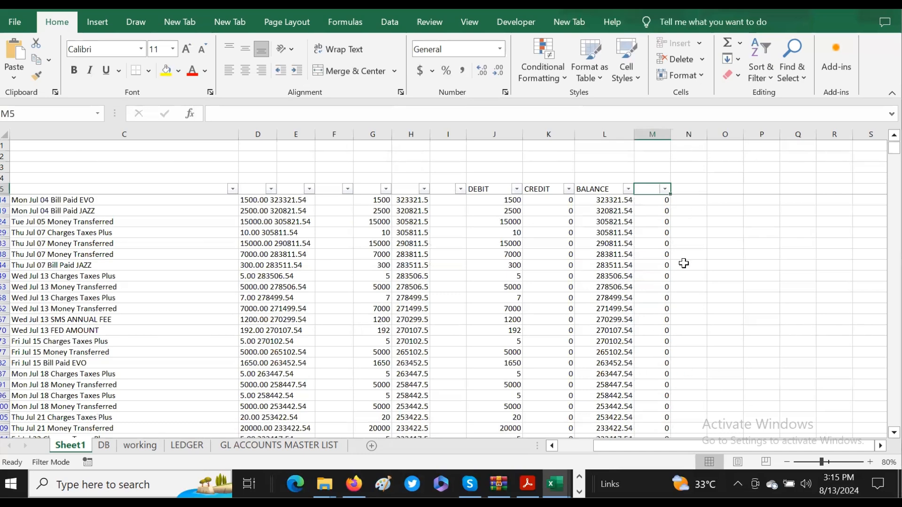
pyautogui.click(653, 287)
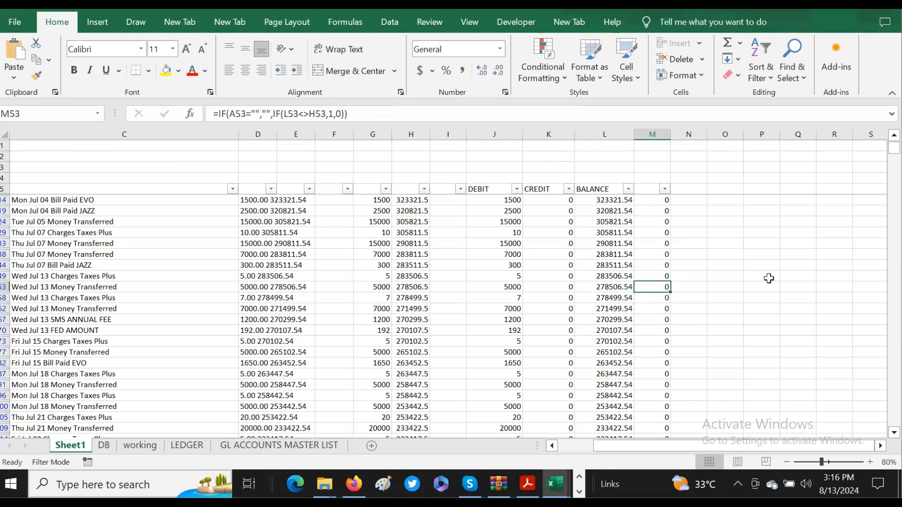
# Compare the extracted amount and balance in row 53 with its Debit, Credit, Balance and mismatch-check cells
pyautogui.press('Left')
pyautogui.press('Right')
pyautogui.press('Left')
pyautogui.press('Left')
pyautogui.press('Left')
pyautogui.press('Left')
pyautogui.press('Left')
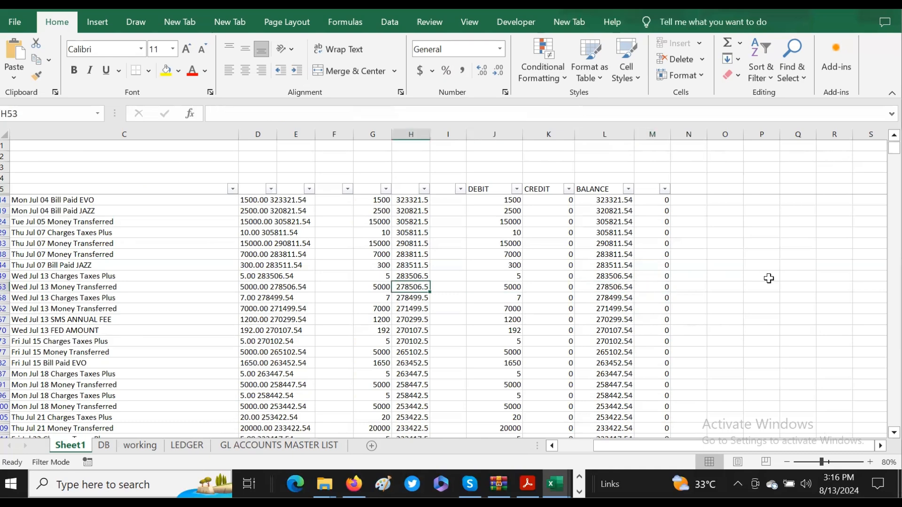
pyautogui.press('Left')
pyautogui.press('Left')
pyautogui.press('Right')
pyautogui.press('Right')
pyautogui.press('Right')
pyautogui.press('Right')
pyautogui.press('Right')
pyautogui.press('Right')
pyautogui.press('Right')
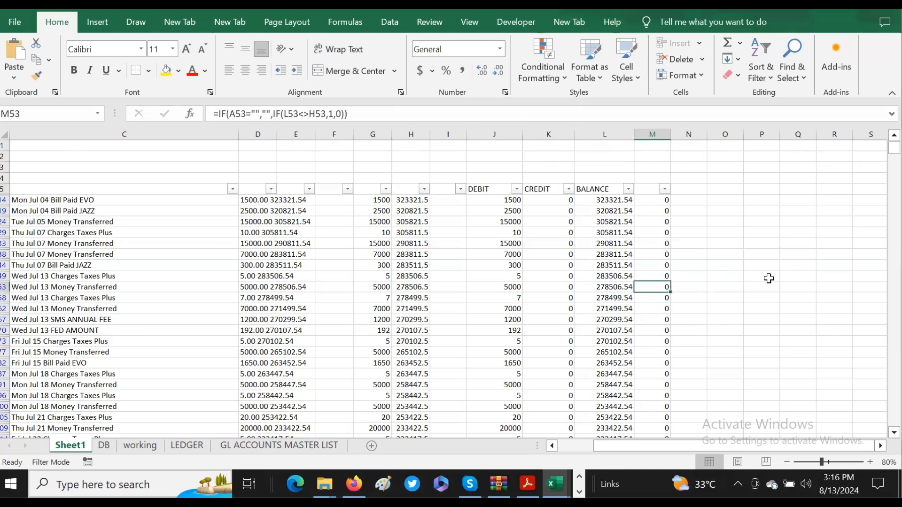
# Go down the mismatch-check column M from row 53 to row 344, reviewing the flagged rows
pyautogui.press('Down')
pyautogui.press('Down')
pyautogui.press('Down')
pyautogui.press('Down')
pyautogui.press('Down')
pyautogui.press('Down')
pyautogui.press('Down')
pyautogui.press('Down')
pyautogui.press('Down')
pyautogui.press('Down')
pyautogui.press('Down')
pyautogui.press('Down')
pyautogui.press('Down')
pyautogui.press('Down')
pyautogui.press('Down')
pyautogui.press('Down')
pyautogui.press('Down')
pyautogui.press('Down')
pyautogui.press('Down')
pyautogui.press('Down')
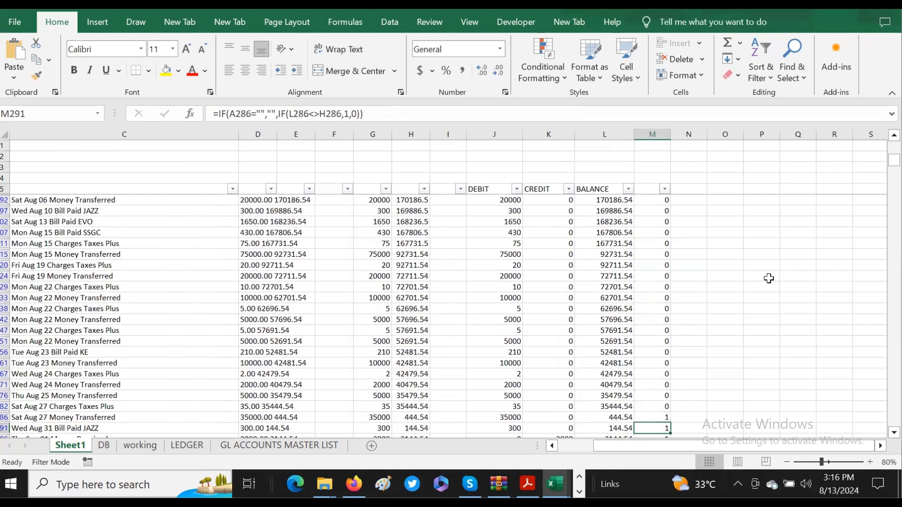
pyautogui.press('Down')
pyautogui.press('Down')
pyautogui.press('Down')
pyautogui.press('Down')
pyautogui.press('Down')
pyautogui.press('Down')
pyautogui.press('Down')
pyautogui.press('Down')
pyautogui.press('Down')
pyautogui.press('Down')
pyautogui.press('Down')
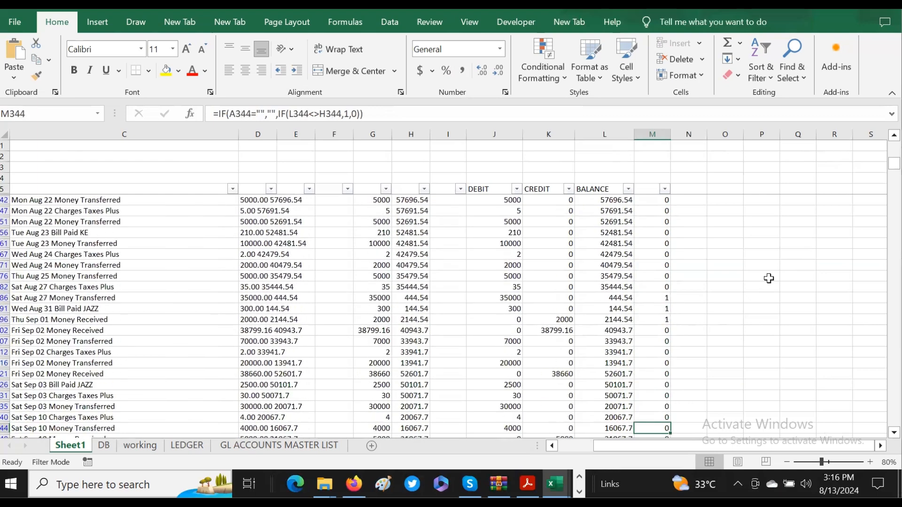
# Go from the mismatch flag in M286 back to the description in B286 and run the step 1 macro
pyautogui.click(648, 299)
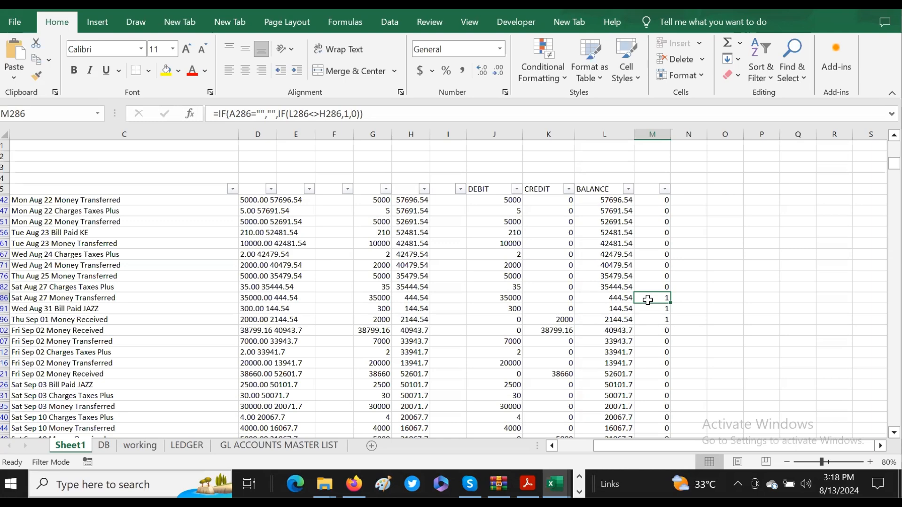
pyautogui.press('Left')
pyautogui.press('Left')
pyautogui.press('Left')
pyautogui.press('Left')
pyautogui.press('Left')
pyautogui.press('Left')
pyautogui.press('Left')
pyautogui.press('Left')
pyautogui.press('Left')
pyautogui.press('Left')
pyautogui.press('Left')
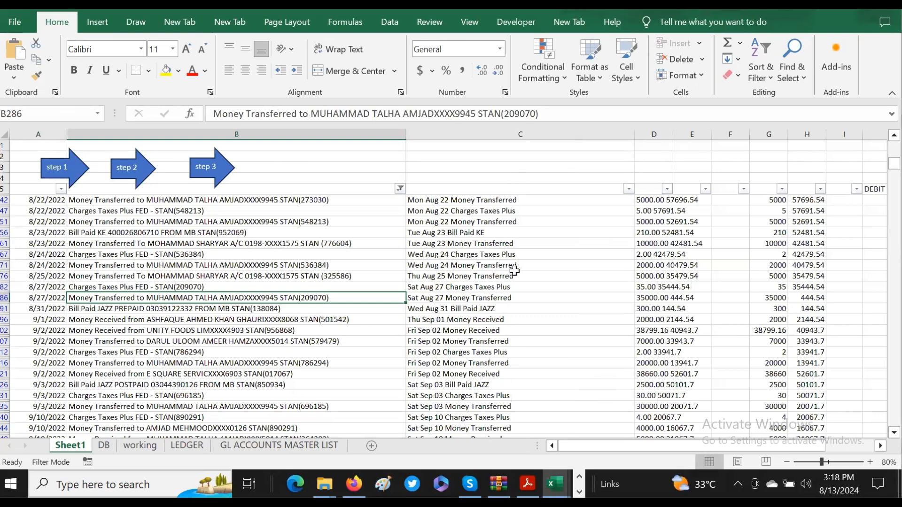
pyautogui.click(64, 169)
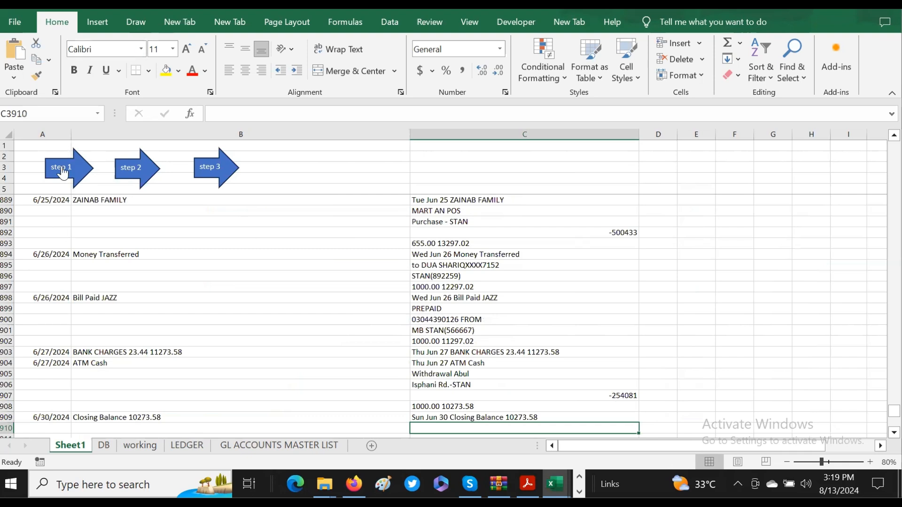
# Return to the start of the imported statement and review its header lines in C6:C13, including the From Date line
pyautogui.click(451, 185)
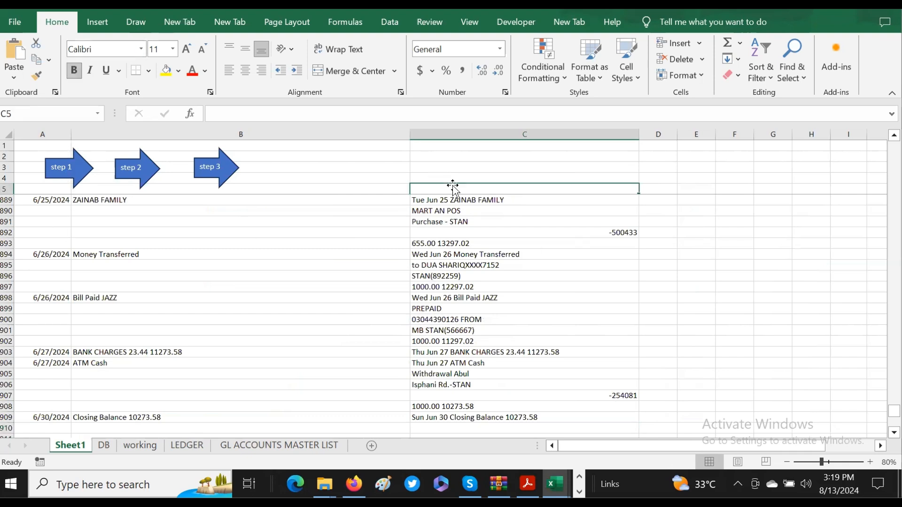
pyautogui.press('Down')
pyautogui.press('Down')
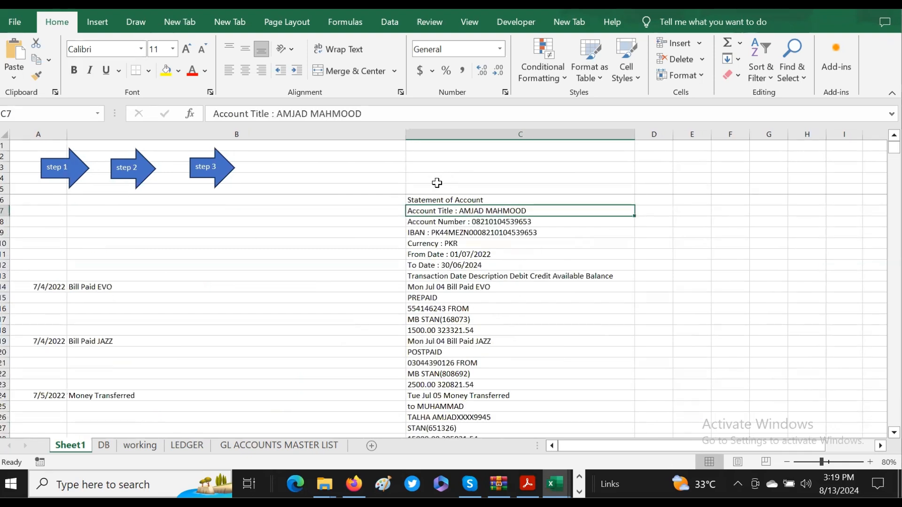
pyautogui.moveTo(432, 197); pyautogui.dragTo(453, 277)
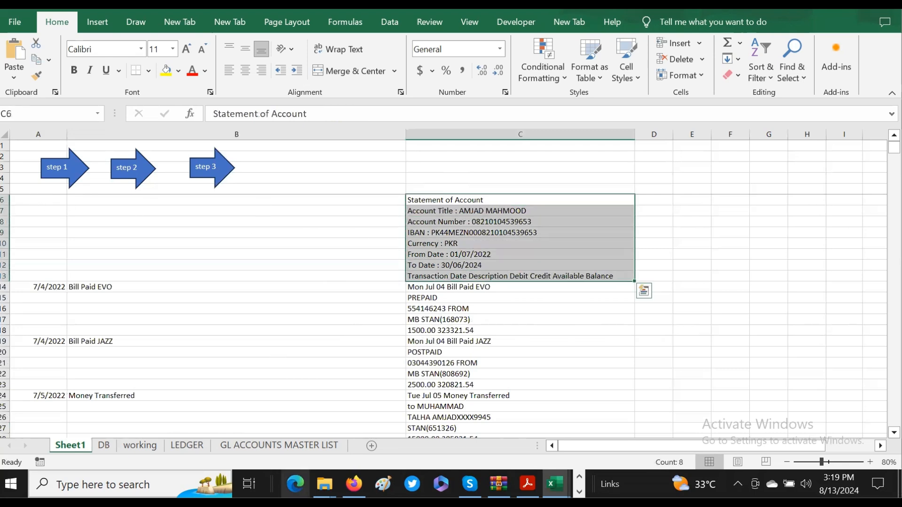
pyautogui.click(434, 201)
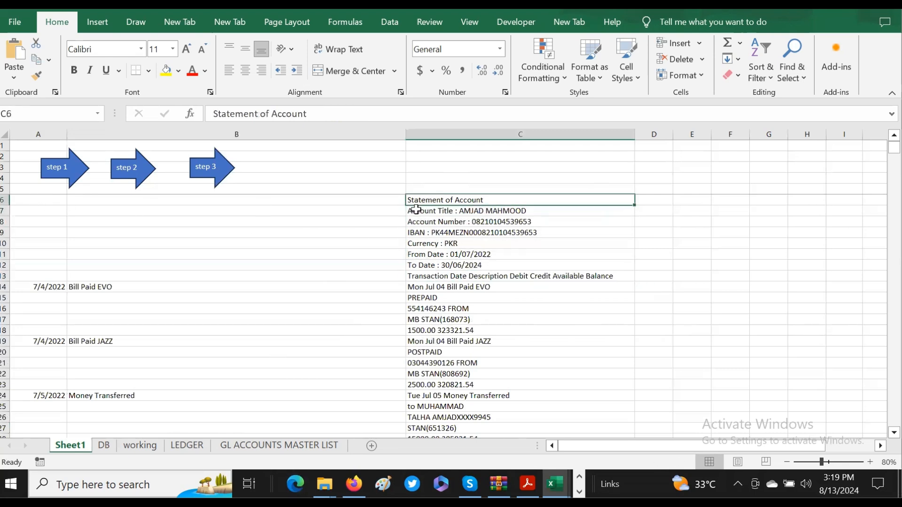
pyautogui.click(451, 256)
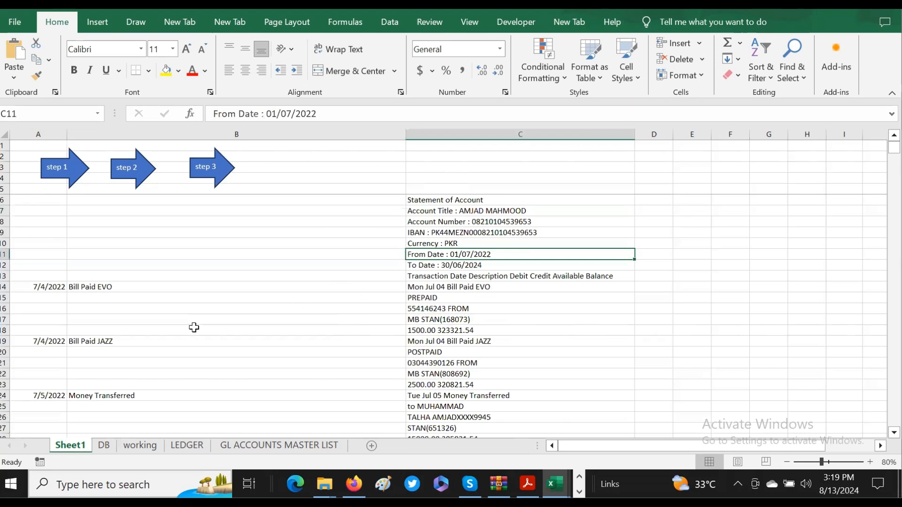
# Compare the first transaction's text in C14 with its date in A14 and description in B14, and check cells D13:G13
pyautogui.click(434, 286)
pyautogui.click(48, 284)
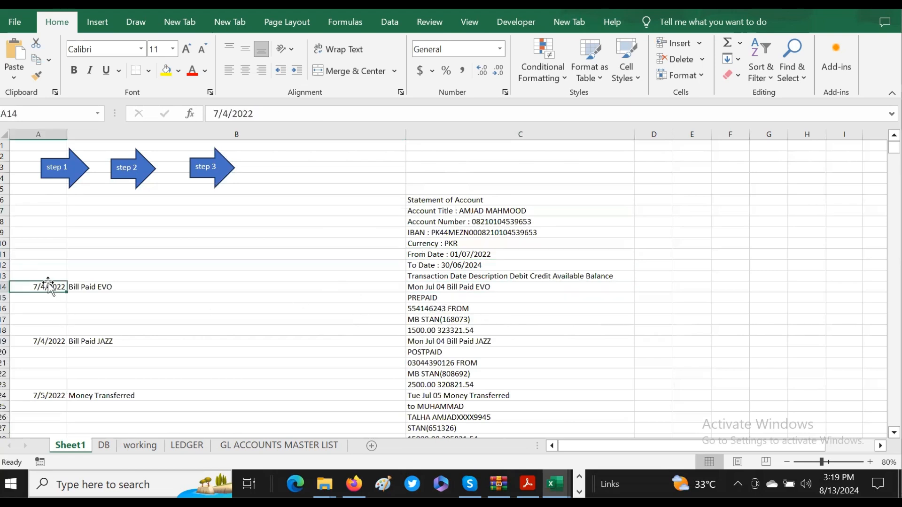
pyautogui.click(102, 284)
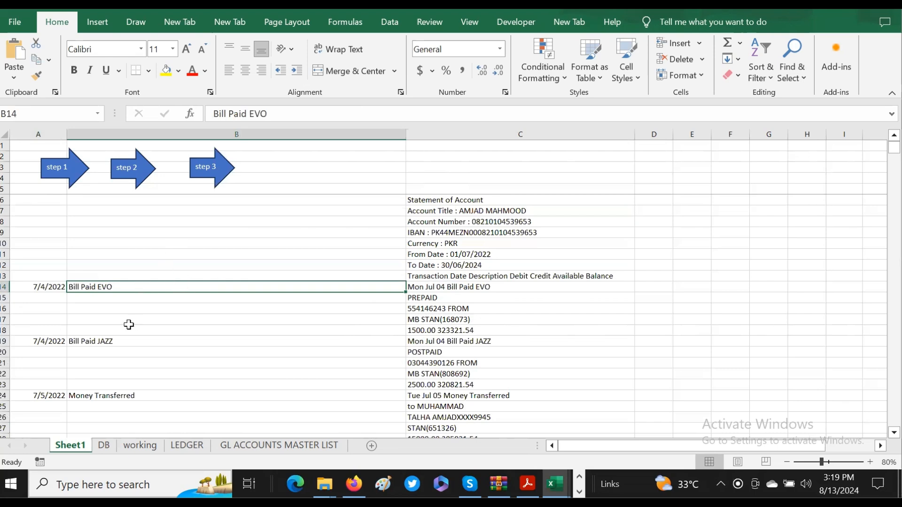
pyautogui.click(118, 348)
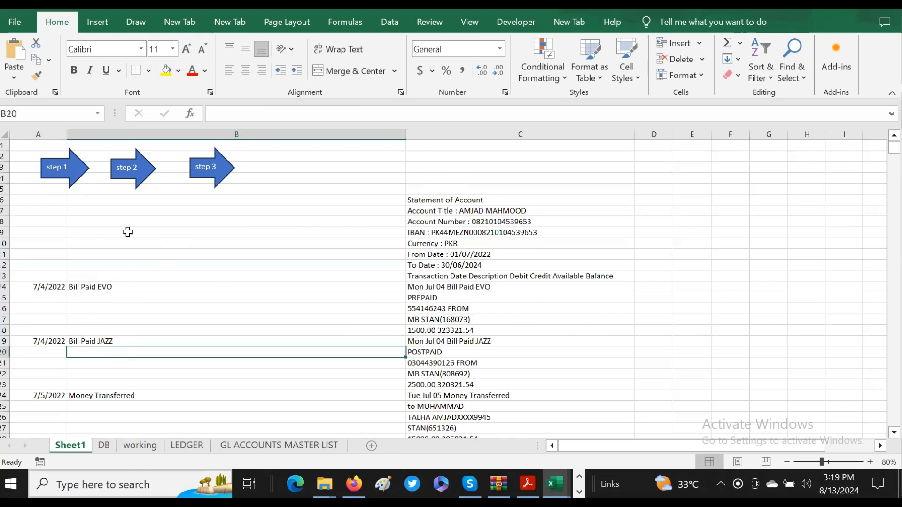
pyautogui.click(41, 285)
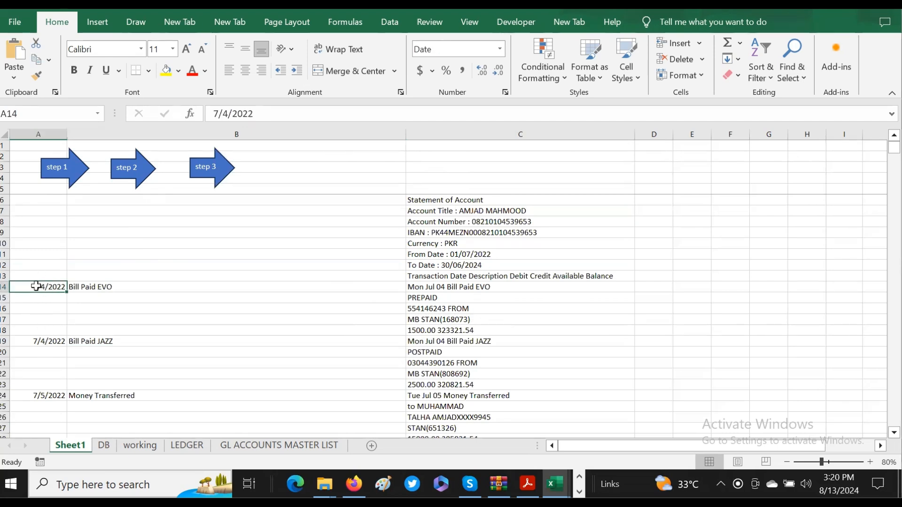
pyautogui.click(106, 288)
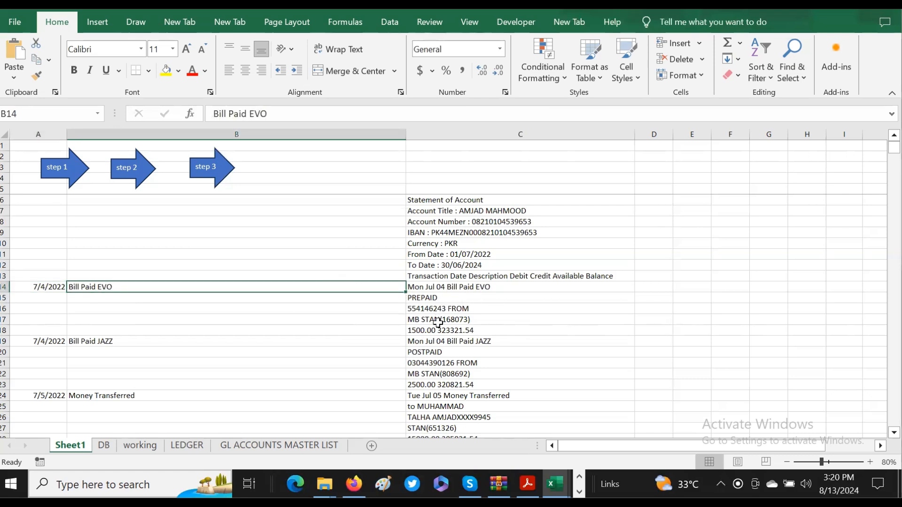
pyautogui.moveTo(656, 275); pyautogui.dragTo(780, 276)
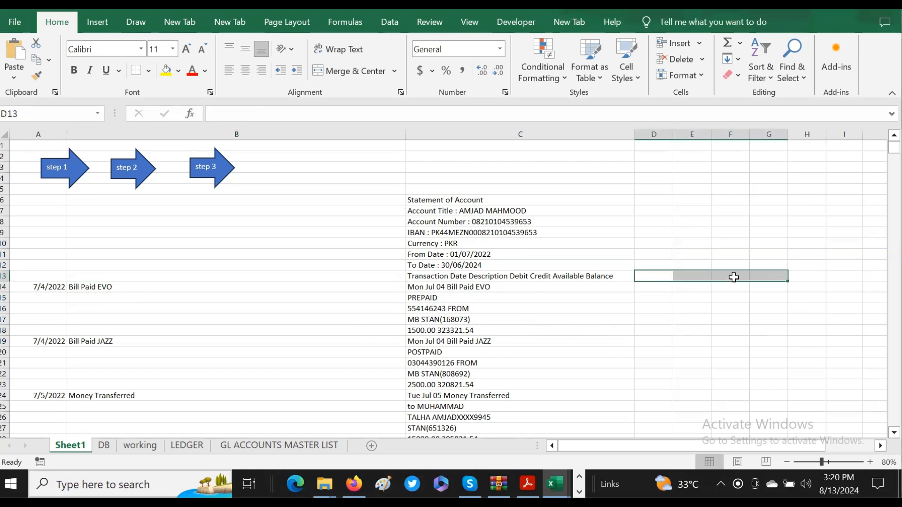
pyautogui.click(653, 277)
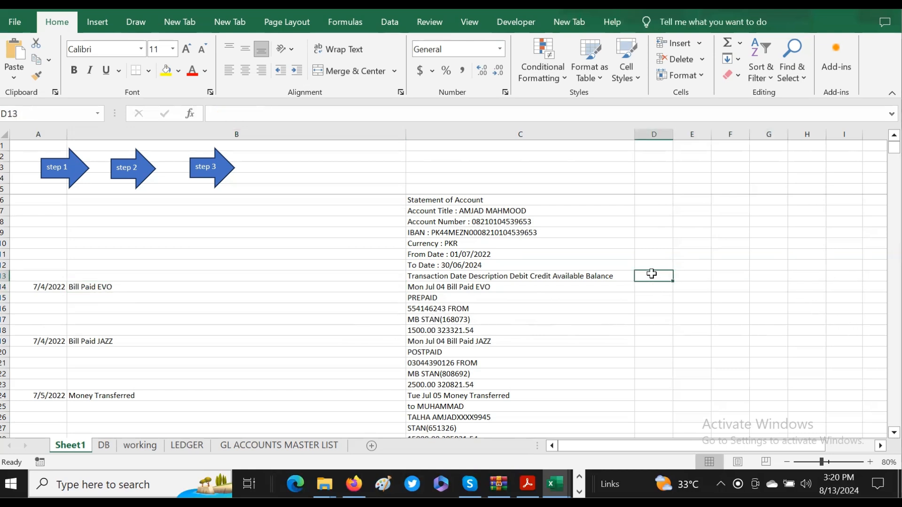
pyautogui.click(756, 275)
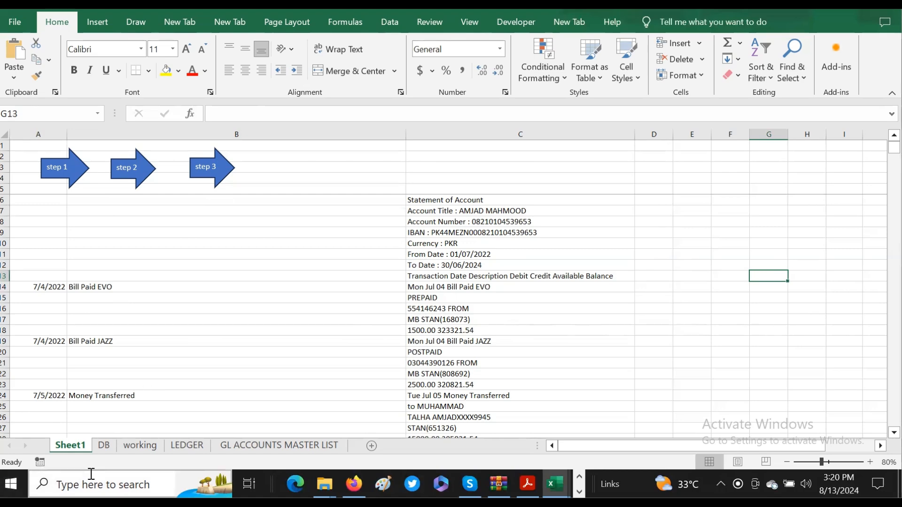
# Review the DB sheet's first records, covering the date, description, BALANCE and account columns
pyautogui.click(104, 446)
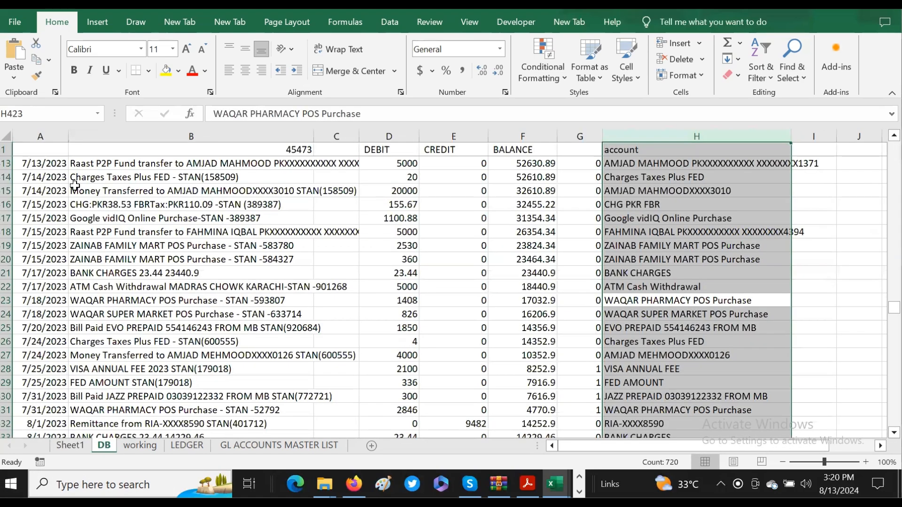
pyautogui.moveTo(155, 152); pyautogui.dragTo(174, 223)
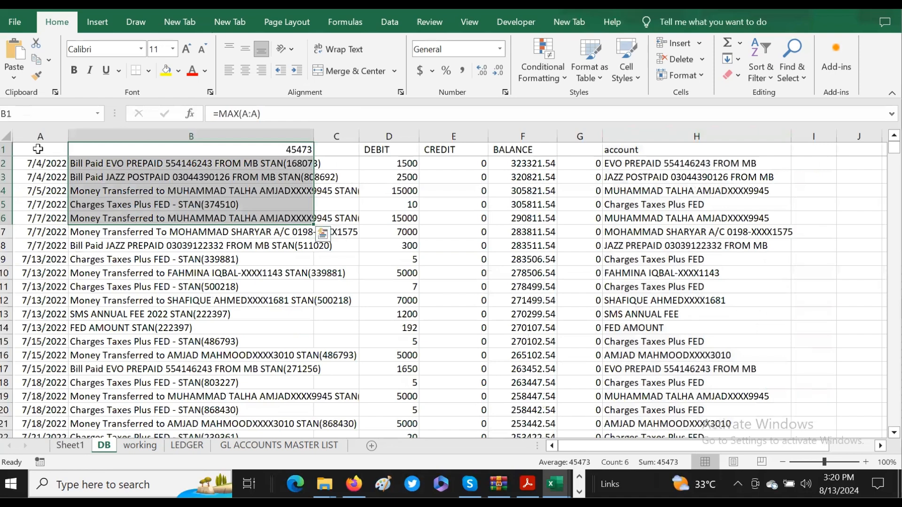
pyautogui.click(21, 162)
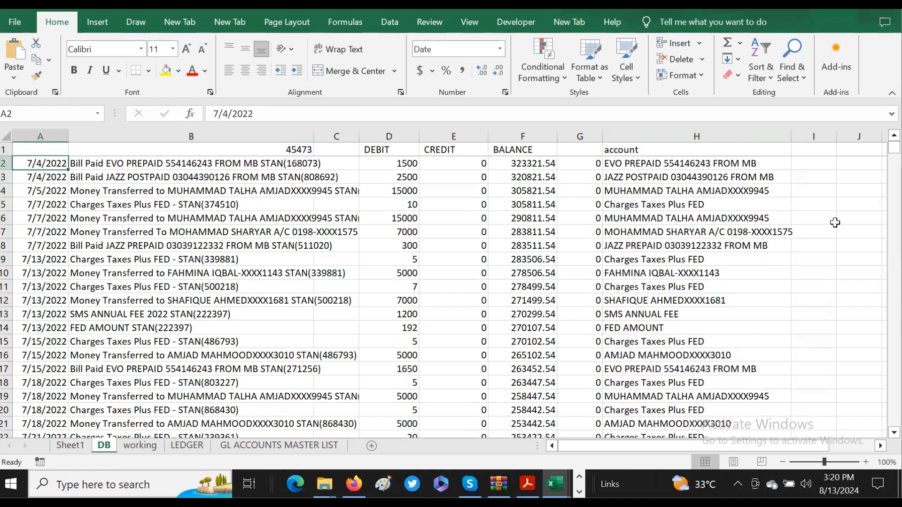
pyautogui.click(523, 177)
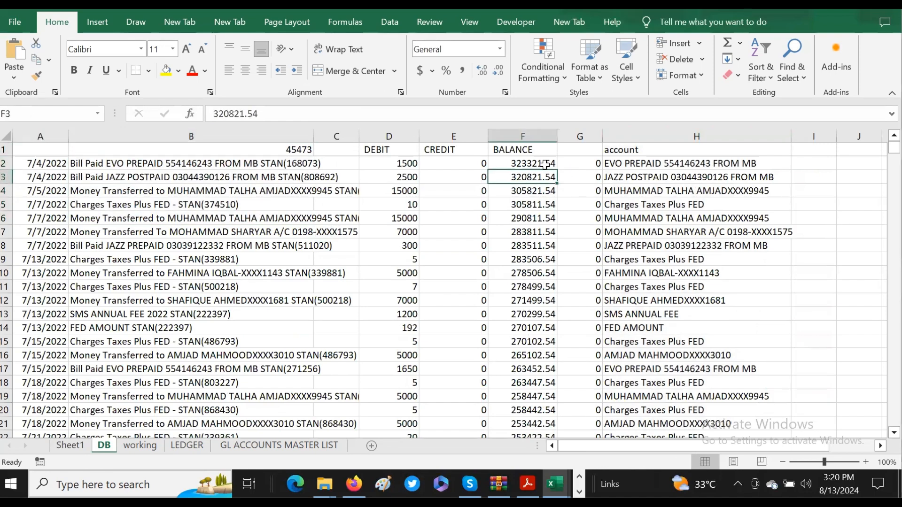
pyautogui.click(644, 162)
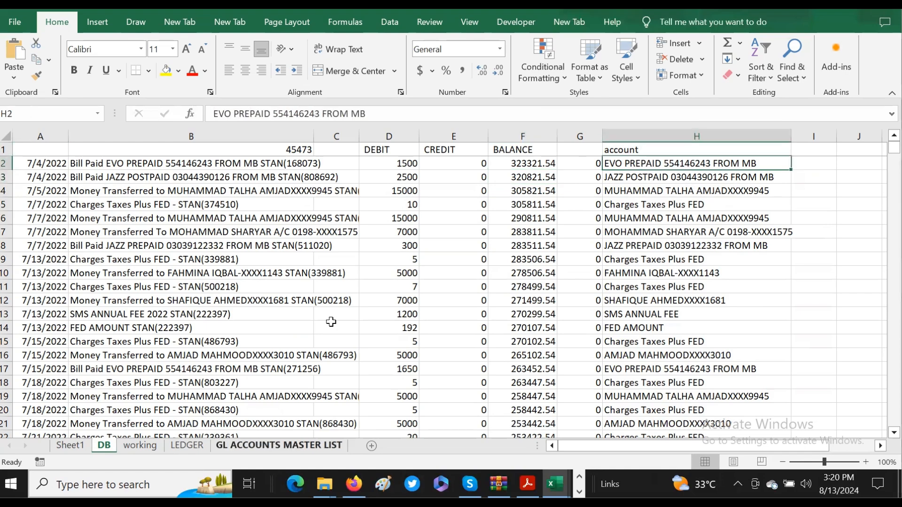
# View the GL ACCOUNTS MASTER LIST and LEDGER sheets and return to Sheet1
pyautogui.click(279, 445)
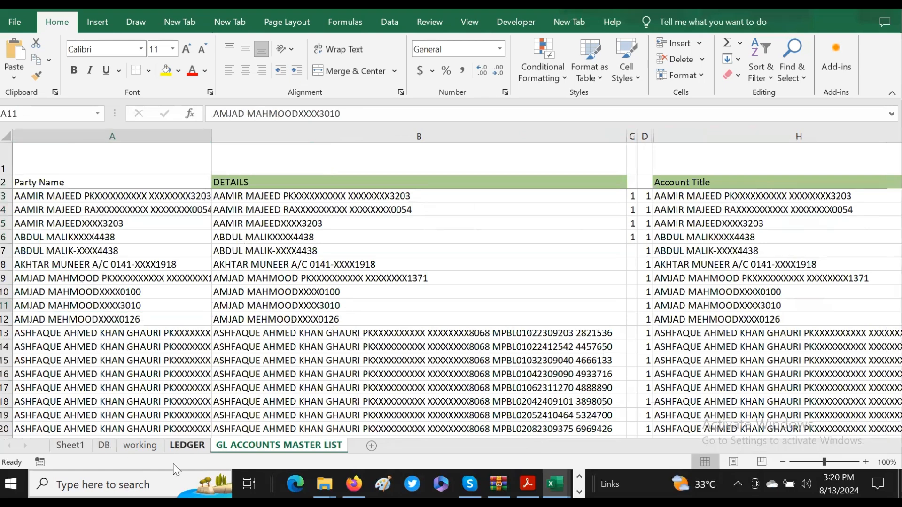
pyautogui.click(186, 445)
pyautogui.click(222, 152)
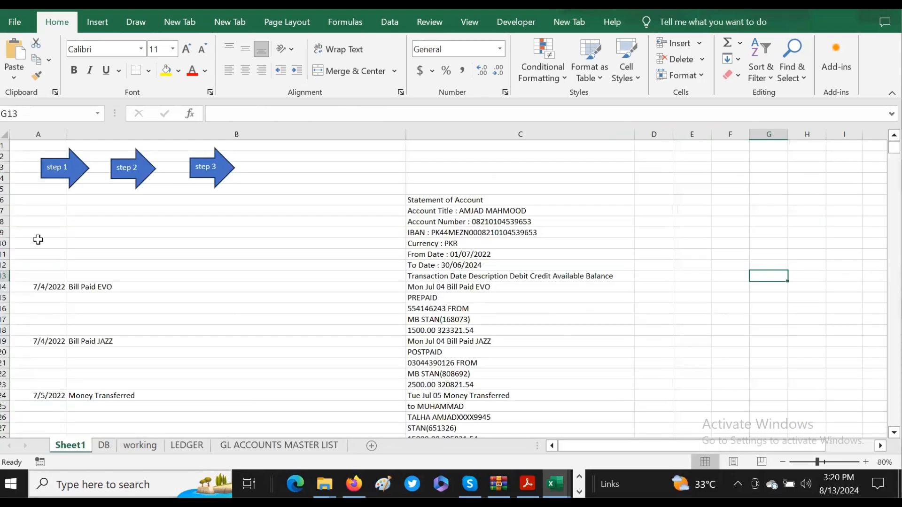
# Open the code of the macro assigned to the step 1 arrow and reposition the code window over the sheet
pyautogui.click(54, 168)
pyautogui.rightClick(58, 169)
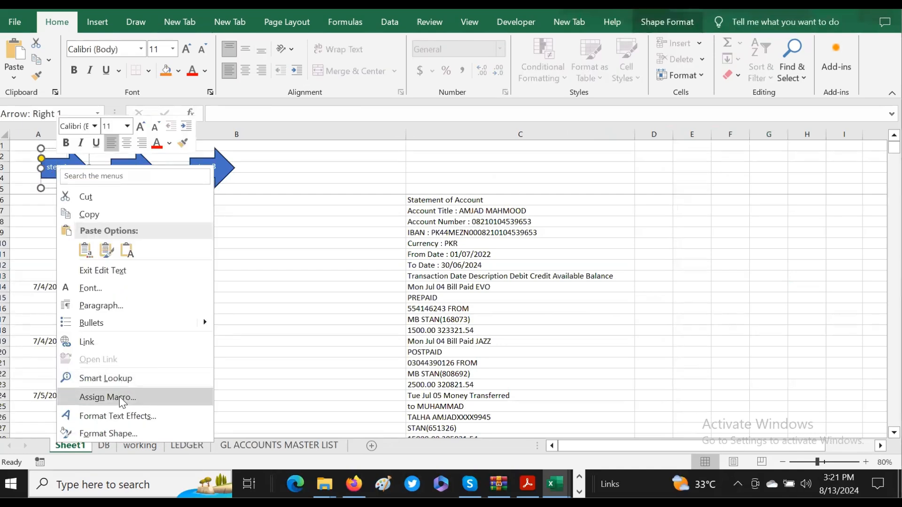
pyautogui.click(120, 400)
pyautogui.click(274, 242)
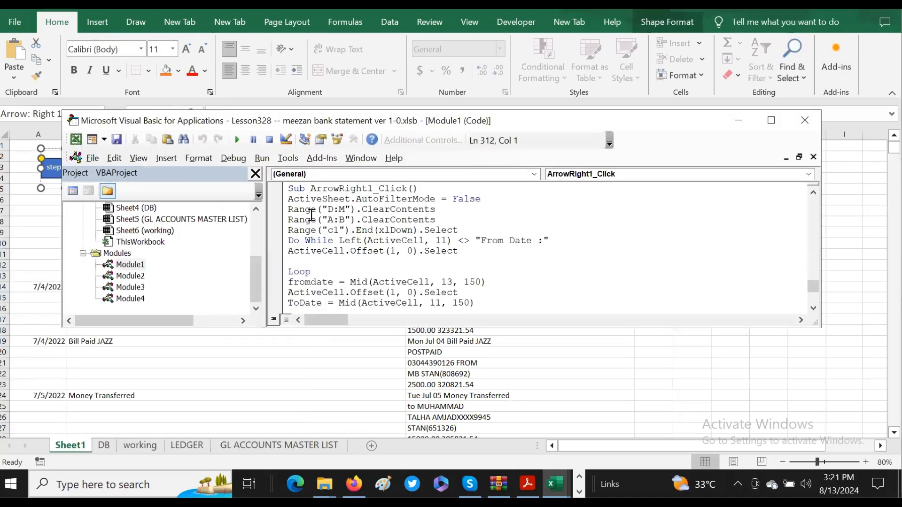
pyautogui.click(313, 217)
pyautogui.moveTo(332, 128); pyautogui.dragTo(447, 83)
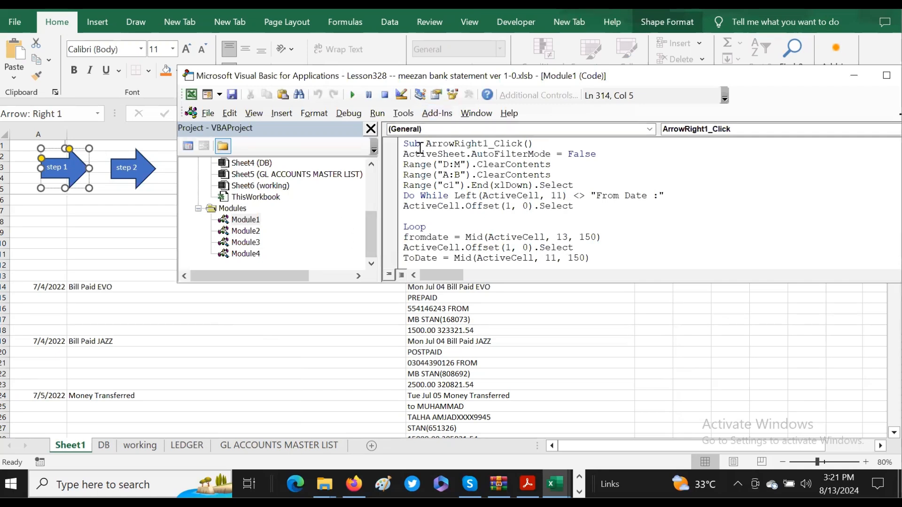
# Examine the AutoFilterMode, ClearContents and From Date loop lines of ArrowRight1_Click, moving the code window to compare them with the sheet
pyautogui.moveTo(407, 154); pyautogui.dragTo(620, 154)
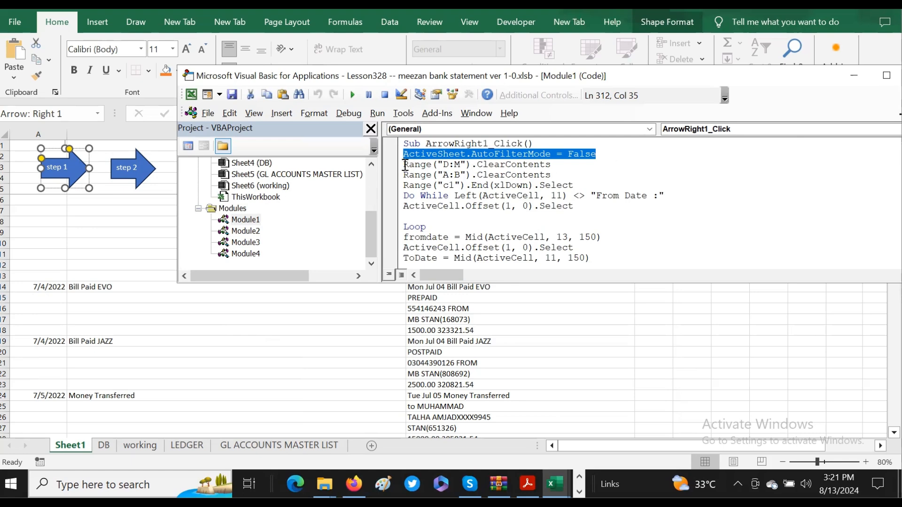
pyautogui.moveTo(493, 81); pyautogui.dragTo(367, 277)
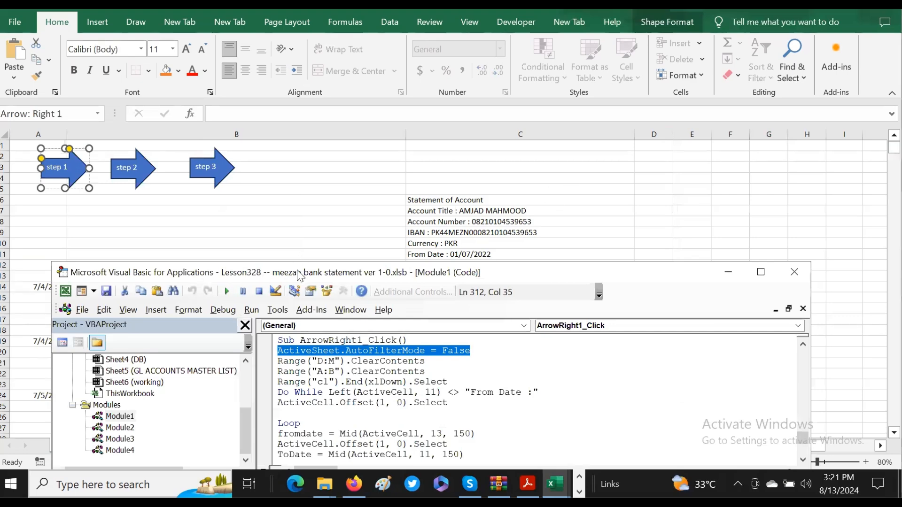
pyautogui.moveTo(308, 269); pyautogui.dragTo(494, 104)
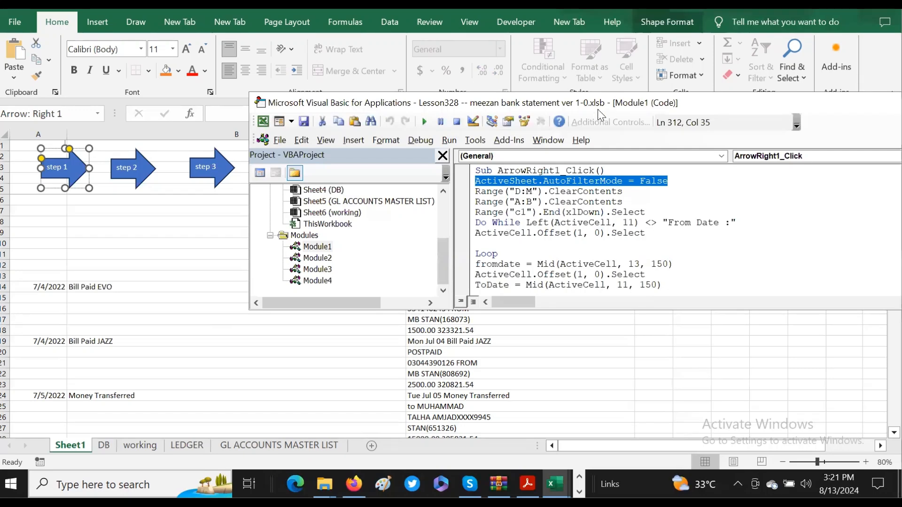
pyautogui.moveTo(598, 109); pyautogui.dragTo(457, 320)
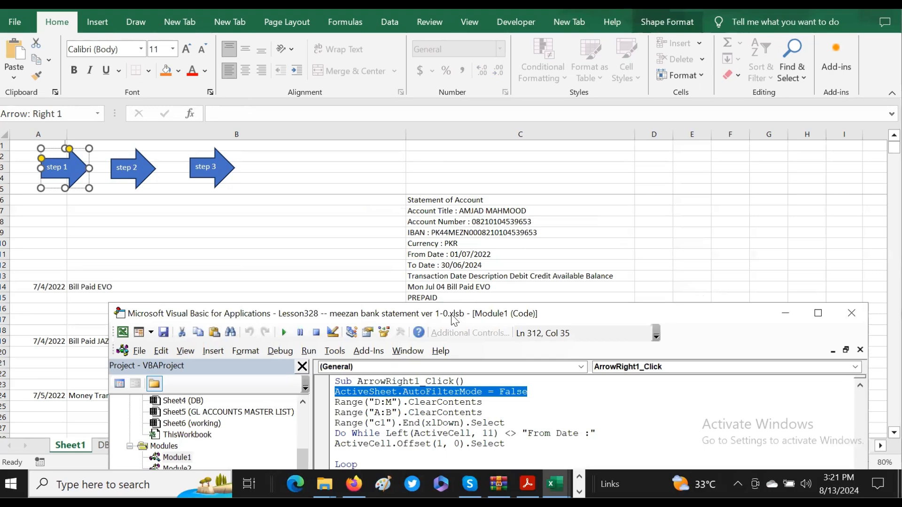
pyautogui.moveTo(454, 320); pyautogui.dragTo(506, 104)
pyautogui.click(514, 251)
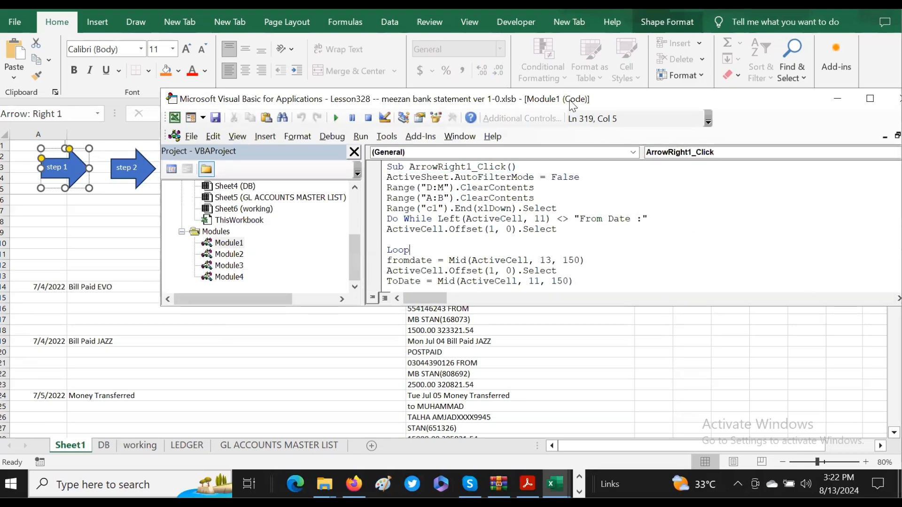
# Examine the From Date line and the "Jul 04" part of the first Bill Paid EVO entry in column C, returning to the macro code
pyautogui.click(422, 320)
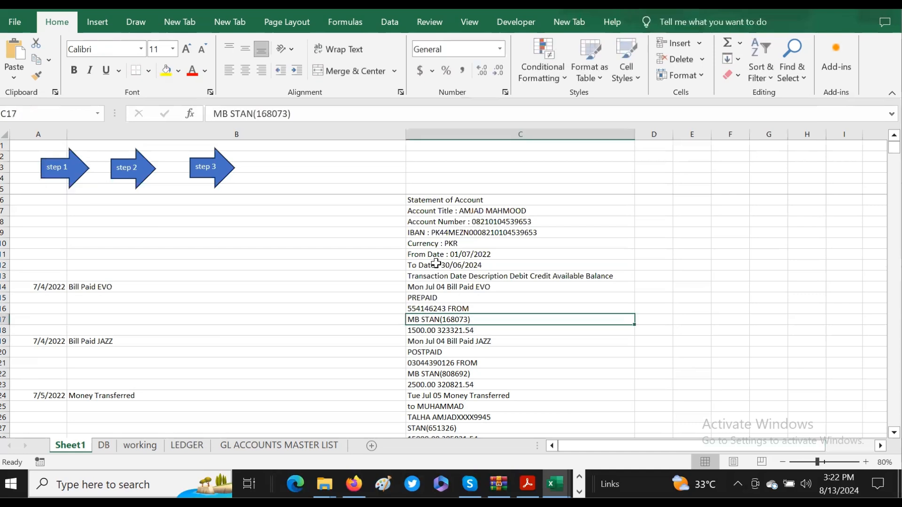
pyautogui.click(422, 255)
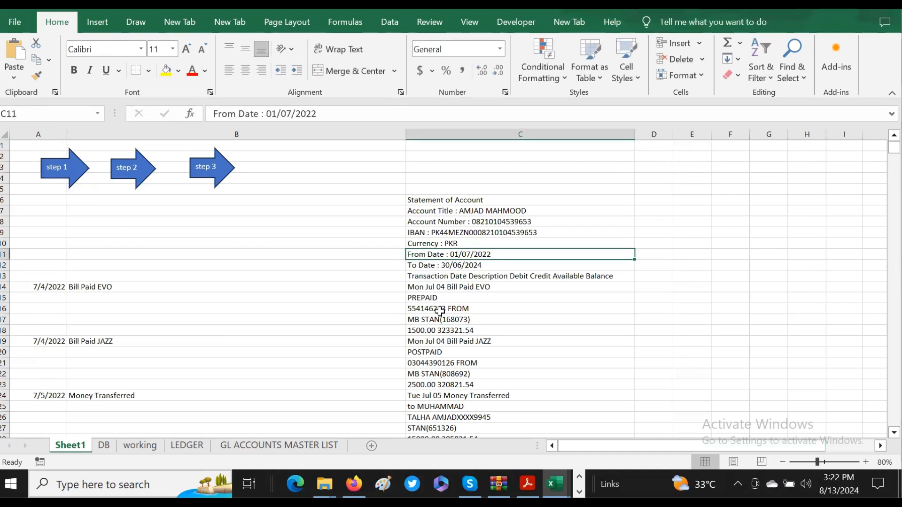
pyautogui.click(425, 287)
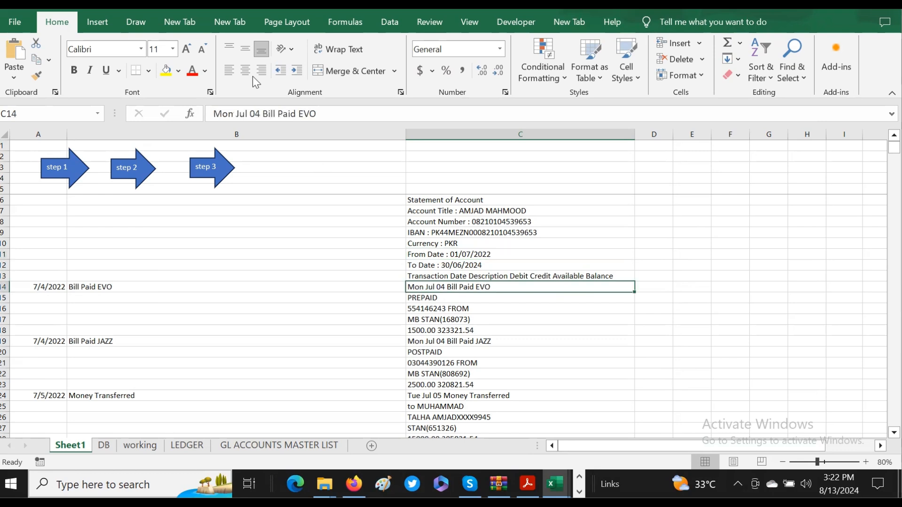
pyautogui.moveTo(261, 114); pyautogui.dragTo(238, 115)
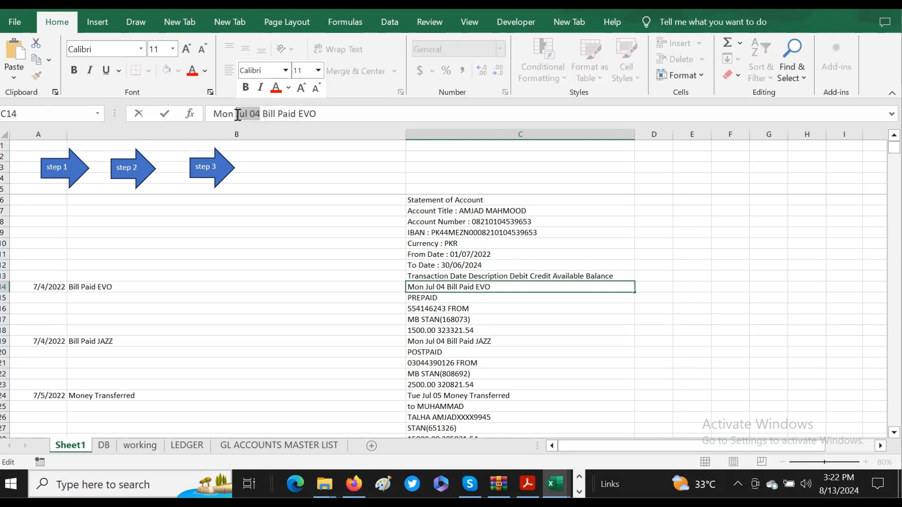
pyautogui.click(262, 114)
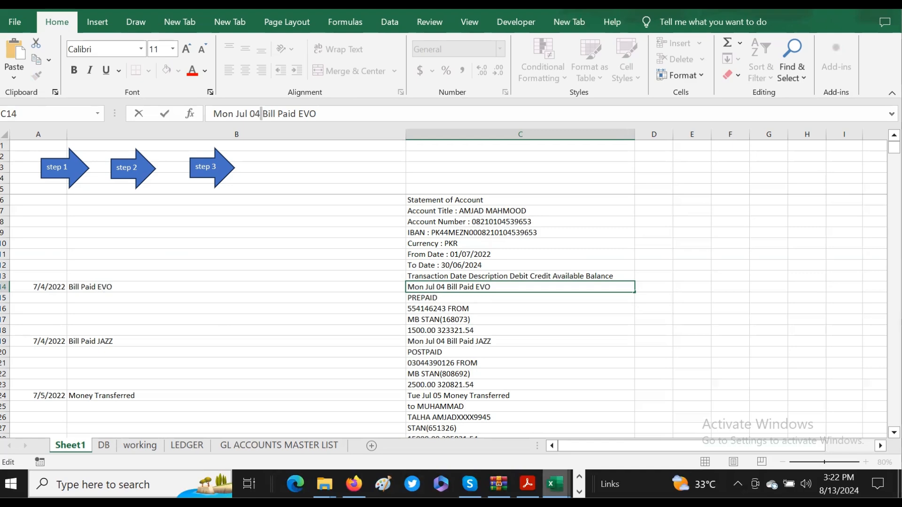
pyautogui.moveTo(555, 484)
pyautogui.click(700, 430)
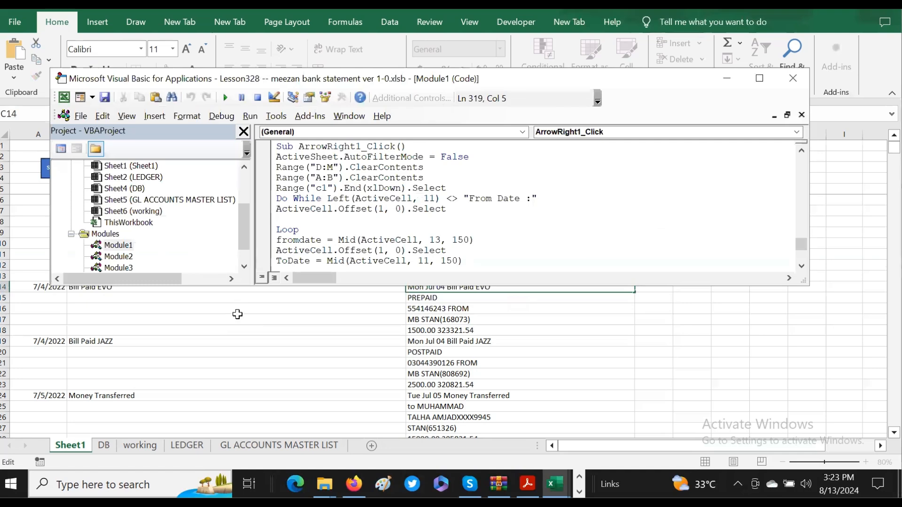
# Examine the From Date loop and the fromdate, ToDate and yr = Right(fromdate, 4) lines of ArrowRight1_Click
pyautogui.click(453, 331)
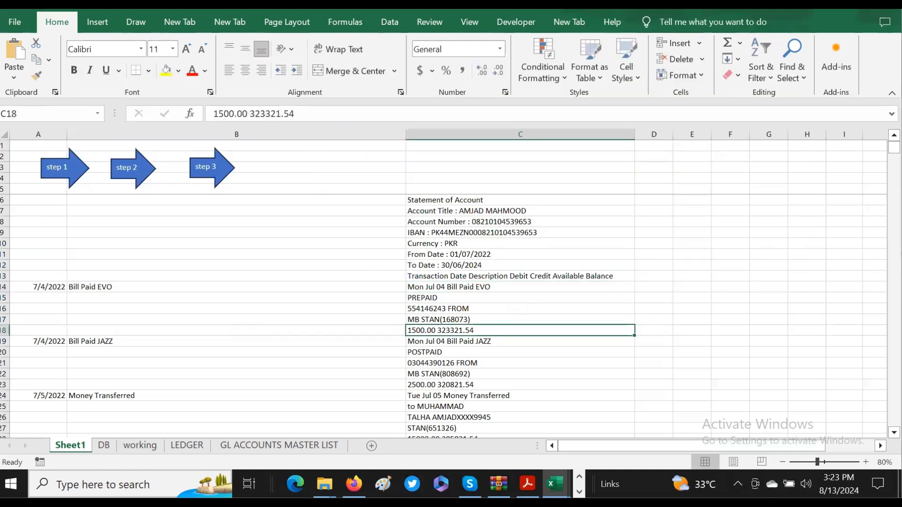
pyautogui.moveTo(555, 484)
pyautogui.click(698, 428)
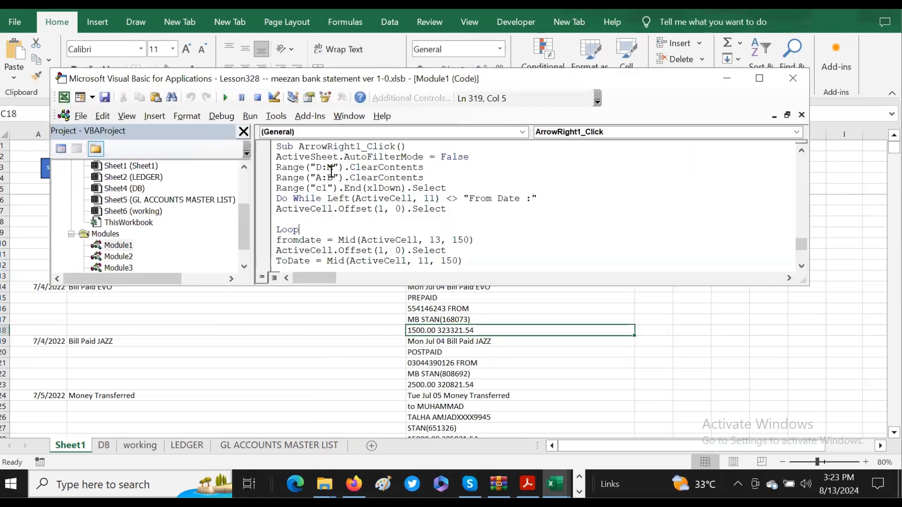
pyautogui.moveTo(276, 198); pyautogui.dragTo(475, 227)
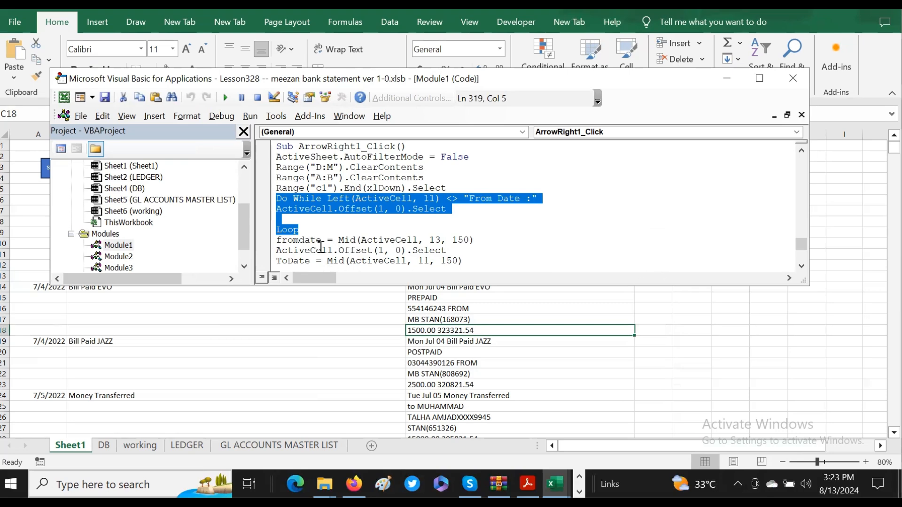
pyautogui.click(402, 260)
pyautogui.click(800, 266)
pyautogui.click(801, 266)
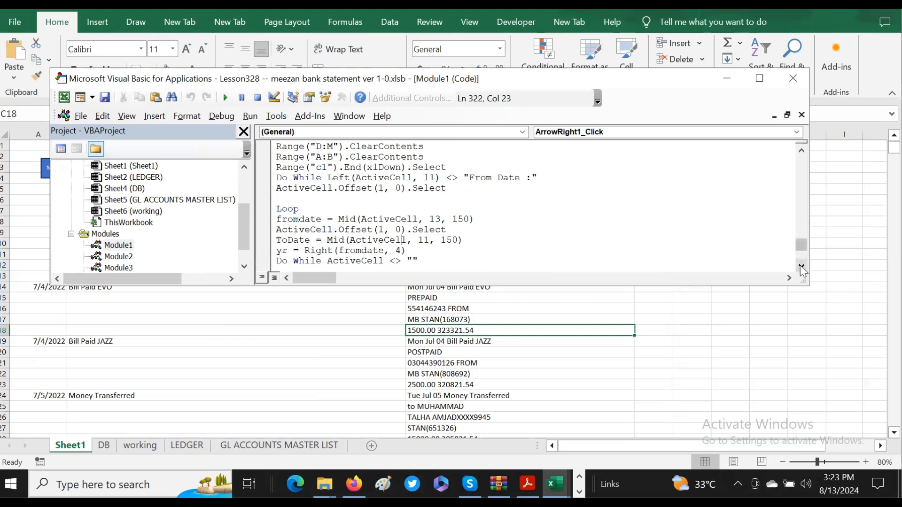
pyautogui.click(801, 266)
pyautogui.click(801, 266)
pyautogui.click(800, 266)
pyautogui.moveTo(276, 219); pyautogui.dragTo(425, 221)
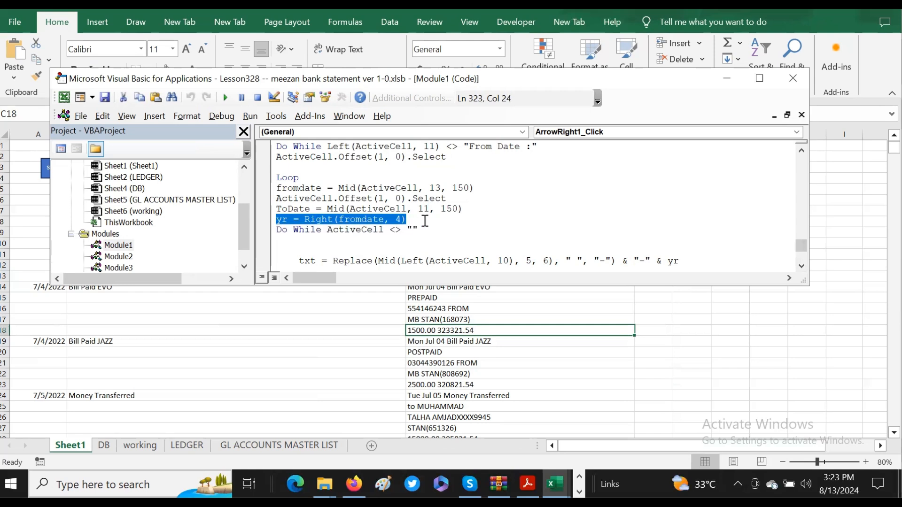
pyautogui.click(285, 220)
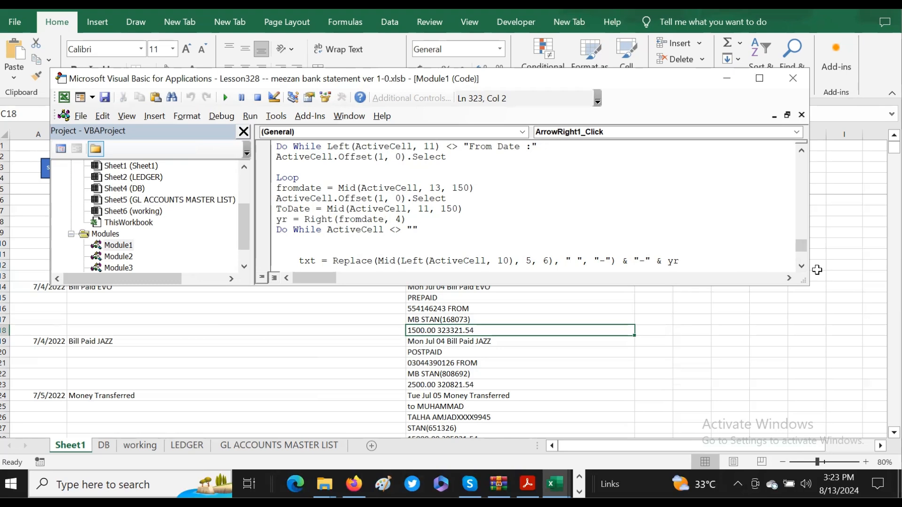
# Examine the rest of ArrowRight1_Click, from the date-building txt line through yr = yr + 1 and the column B Mid line to End Sub
pyautogui.scroll(-4, 802, 266)
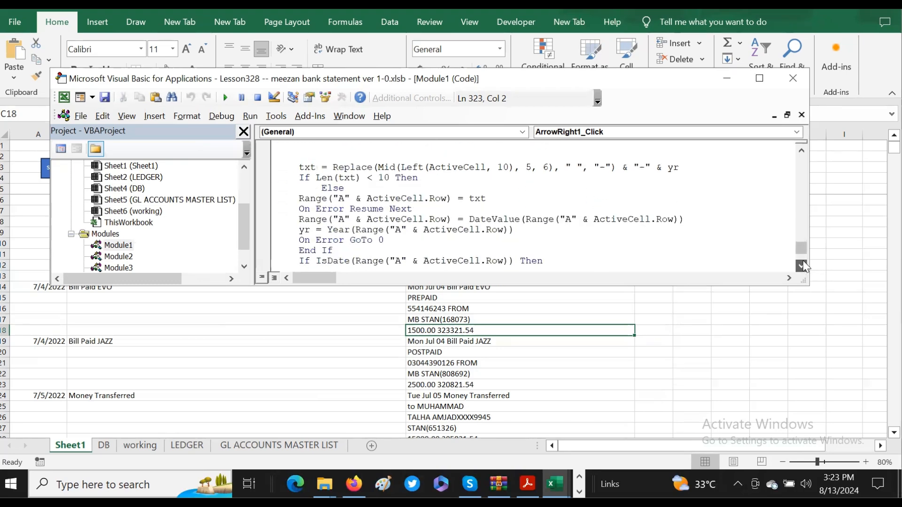
pyautogui.click(802, 258)
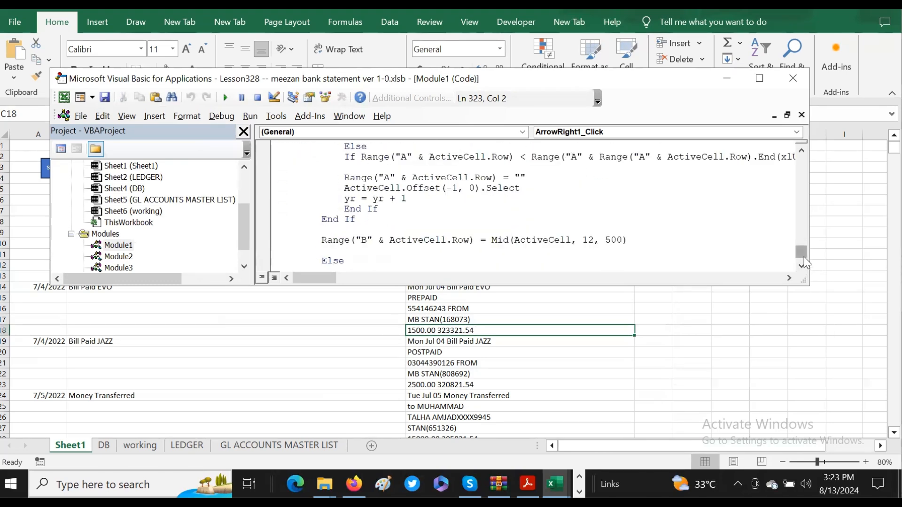
pyautogui.click(802, 267)
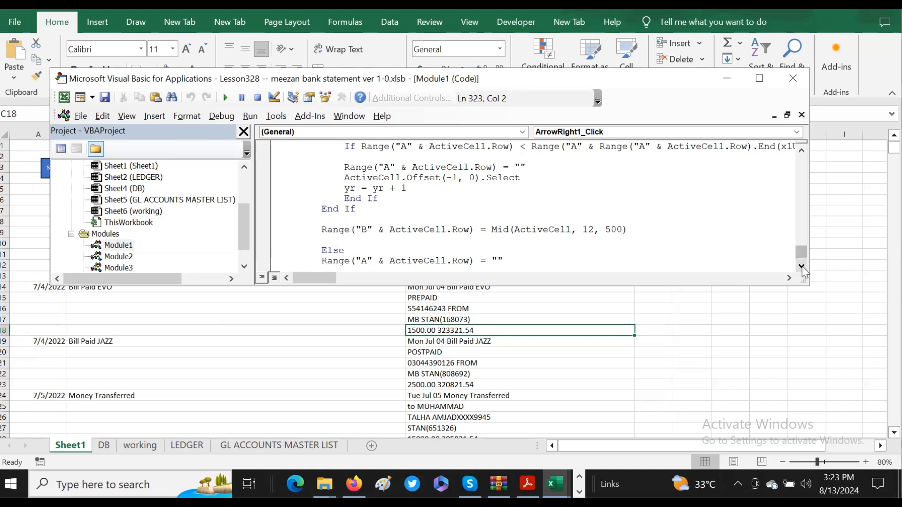
pyautogui.click(802, 267)
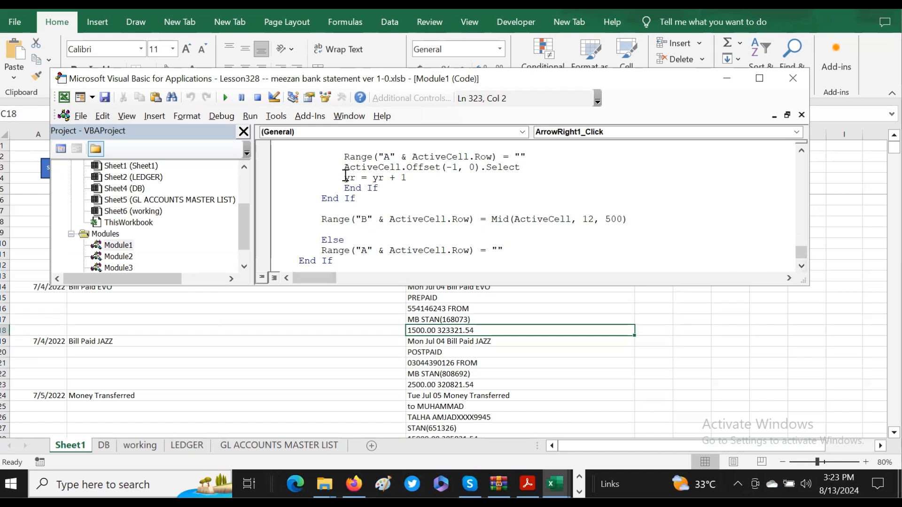
pyautogui.moveTo(344, 178); pyautogui.dragTo(435, 176)
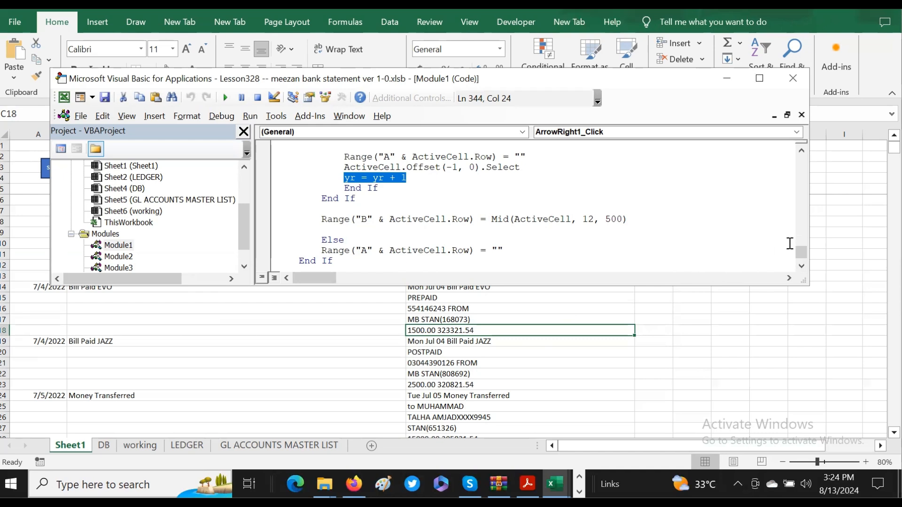
pyautogui.click(802, 266)
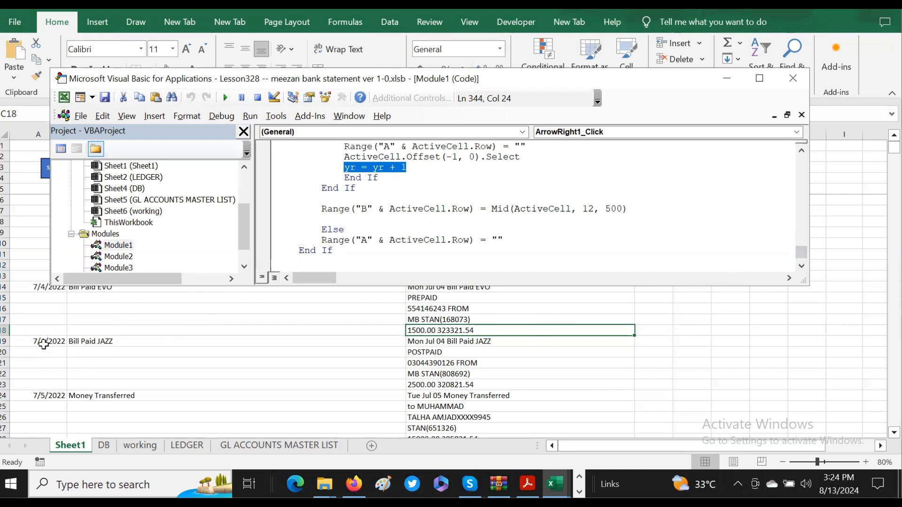
pyautogui.click(420, 196)
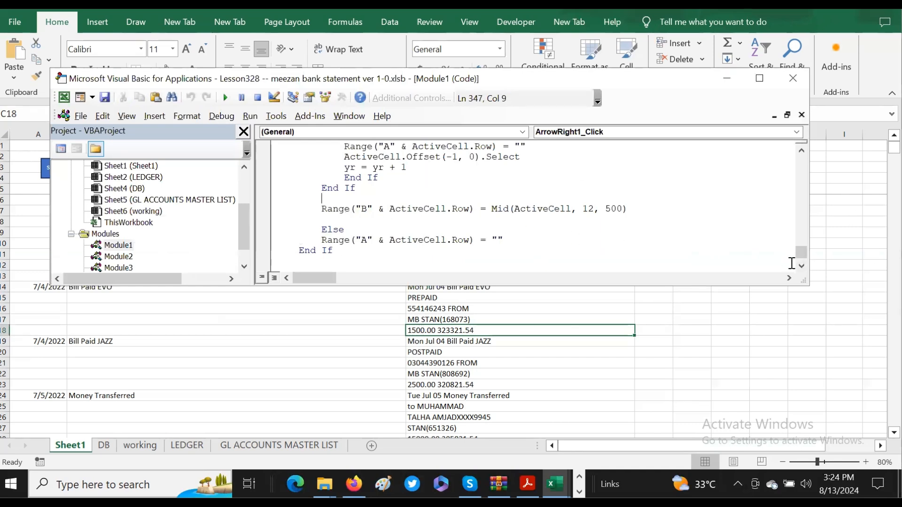
pyautogui.scroll(-5, 801, 266)
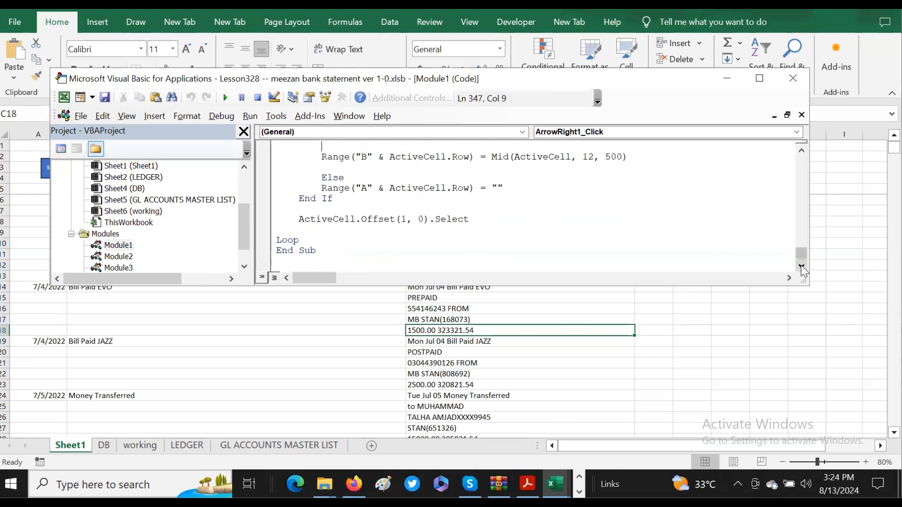
pyautogui.click(308, 237)
# Go to the end of the statement text in column C and review the dates and descriptions extracted for the last transactions
pyautogui.click(416, 404)
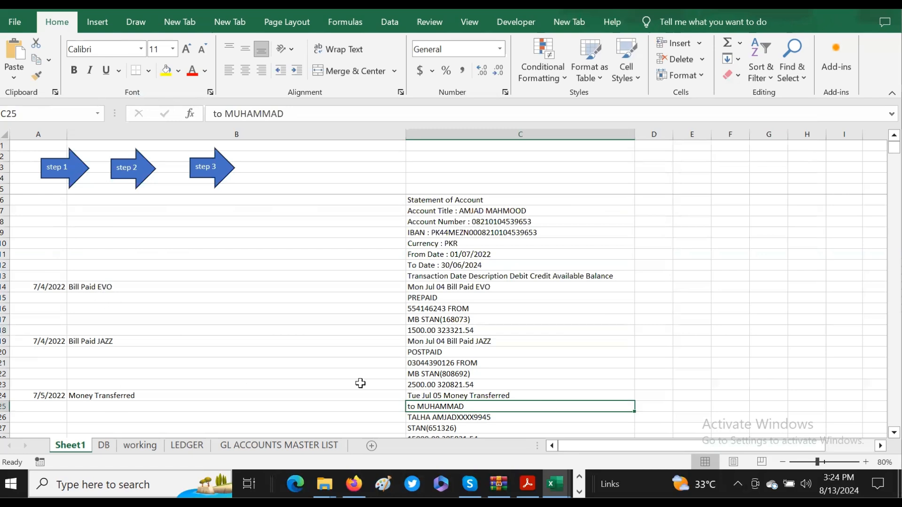
pyautogui.hotkey('ctrl', 'Down')
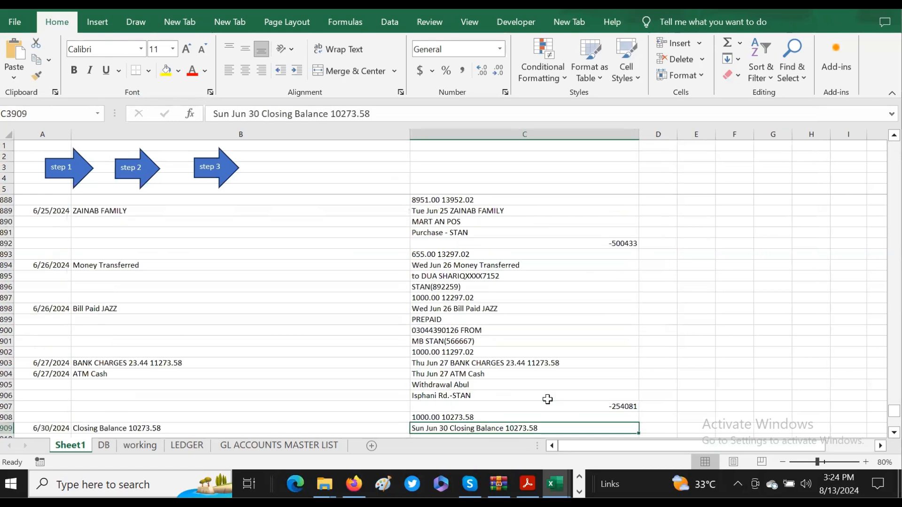
pyautogui.press('Down')
pyautogui.press('Down')
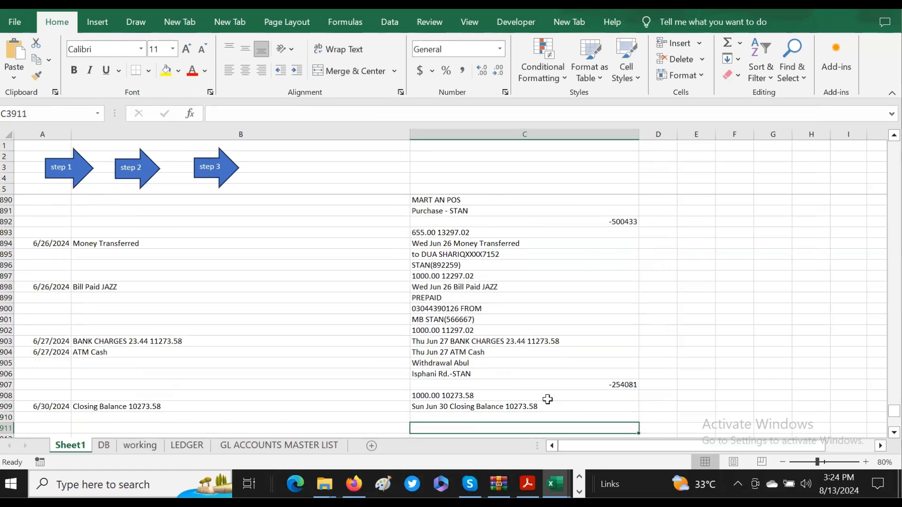
pyautogui.click(419, 401)
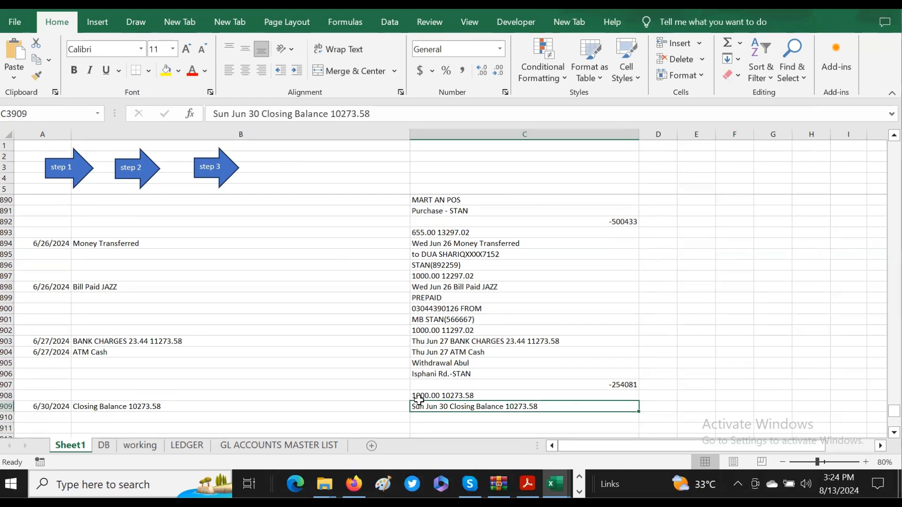
pyautogui.click(36, 408)
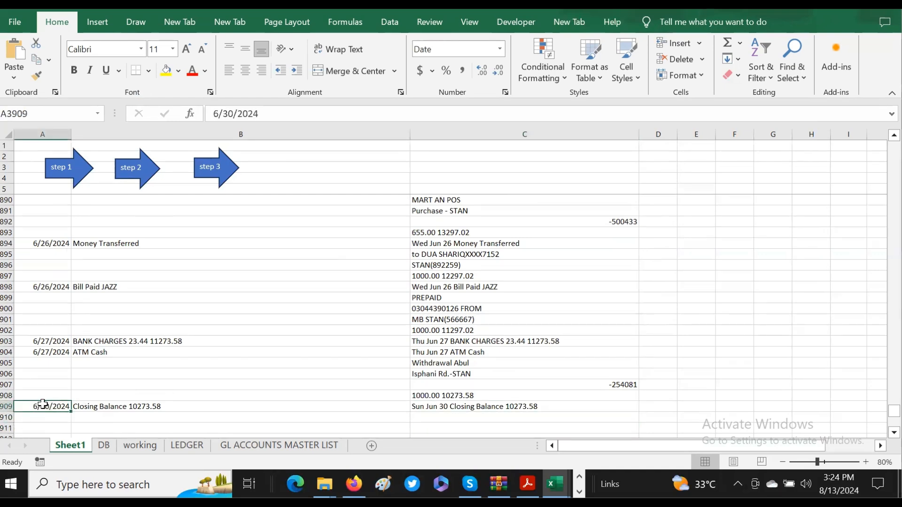
pyautogui.click(31, 353)
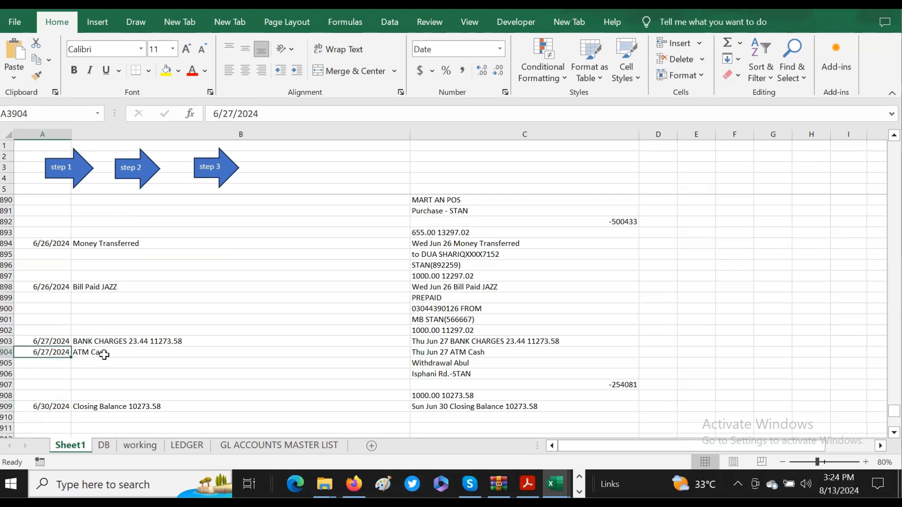
pyautogui.click(105, 354)
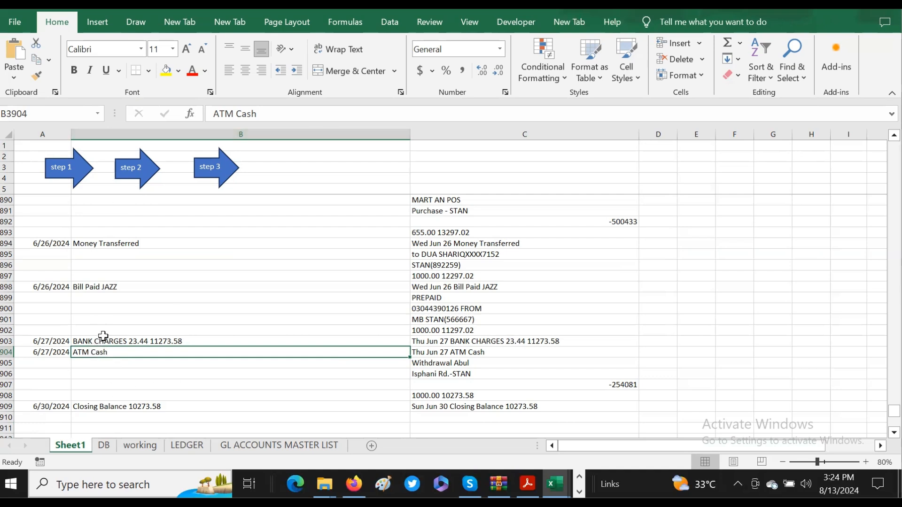
# Run the step 2 macro and review the description, amount and balance columns of the last ATM Cash transaction and the closing balance row
pyautogui.click(137, 174)
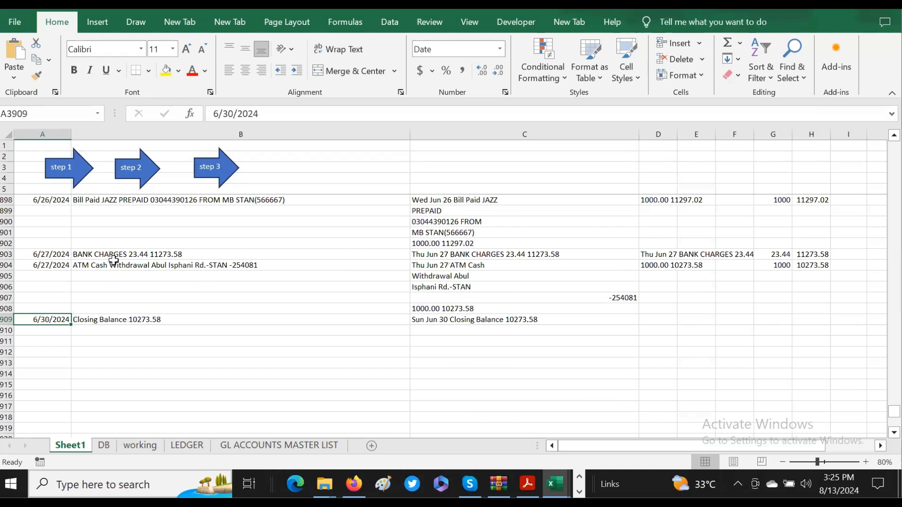
pyautogui.click(87, 264)
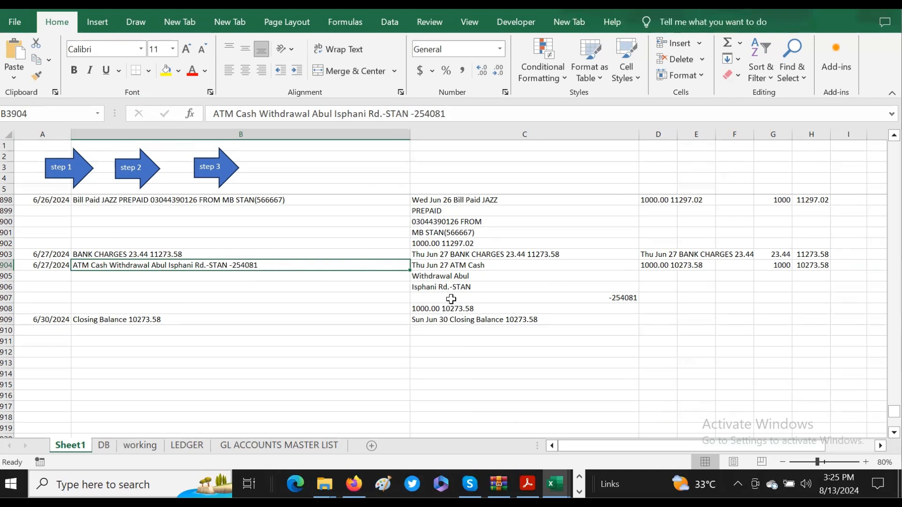
pyautogui.click(669, 266)
pyautogui.click(817, 264)
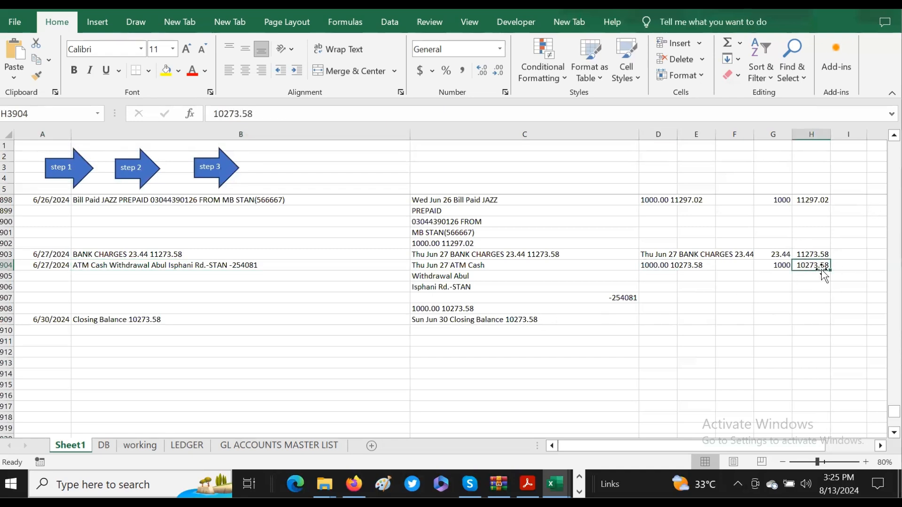
pyautogui.click(523, 319)
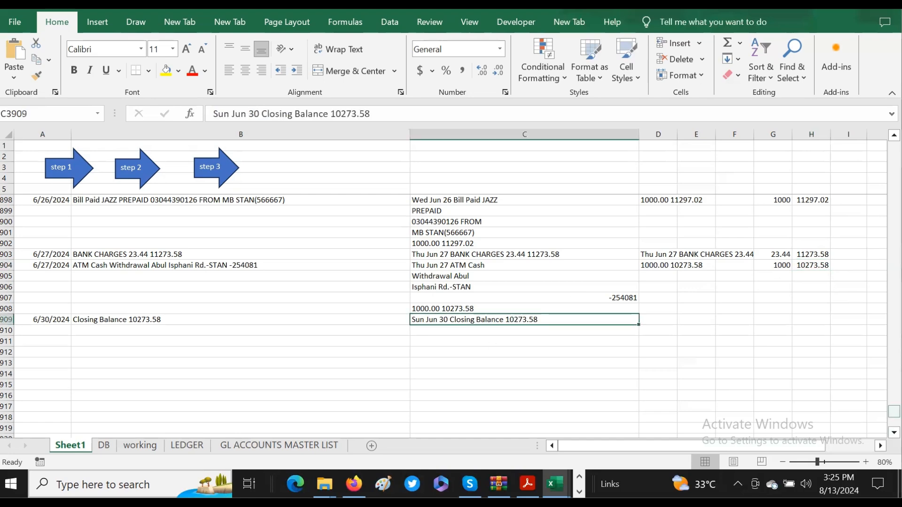
# Open the code of the step 2 macro and examine the opening AutoFilterMode and Range("a1").End(xlDown).Select lines of ArrowRight2_Click
pyautogui.moveTo(894, 411); pyautogui.dragTo(894, 147)
pyautogui.click(137, 163)
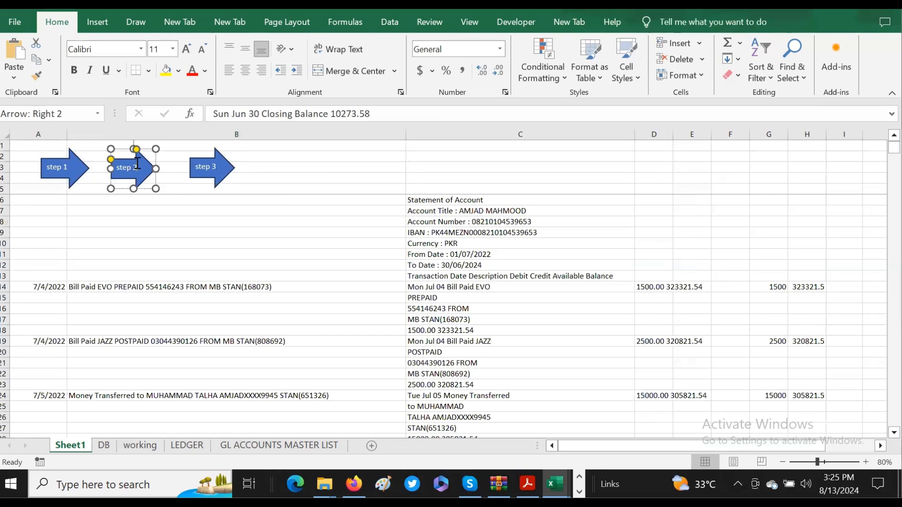
pyautogui.rightClick(137, 163)
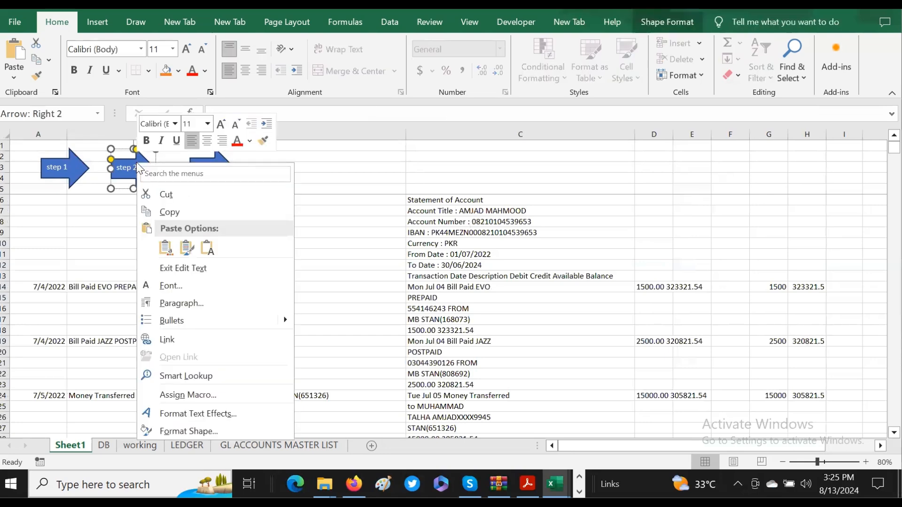
pyautogui.click(203, 397)
pyautogui.click(316, 239)
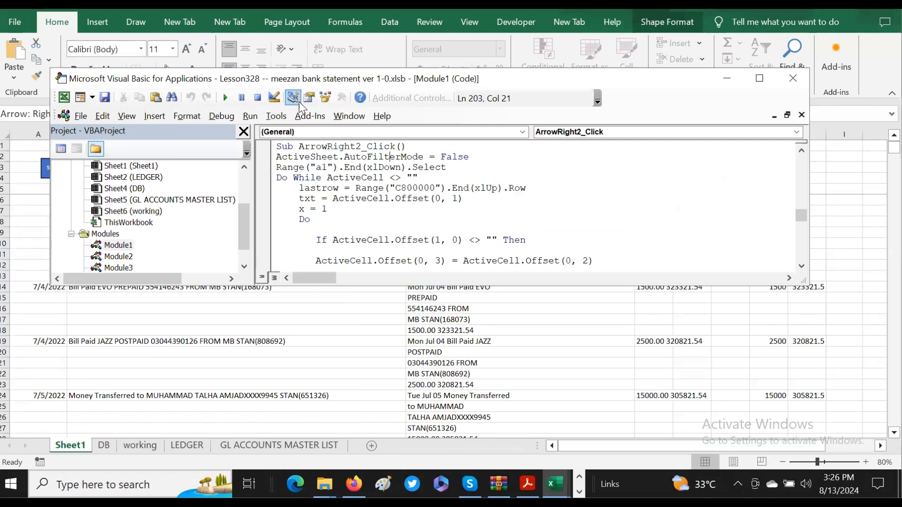
pyautogui.click(447, 168)
# Trace the macro's movement from A1 down column A through successive transaction dates to A33, and return to A14
pyautogui.click(31, 244)
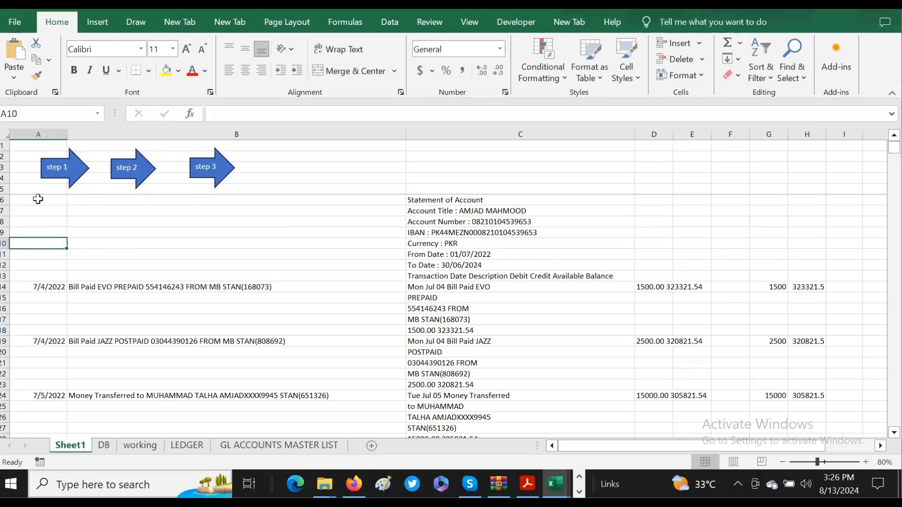
pyautogui.click(30, 142)
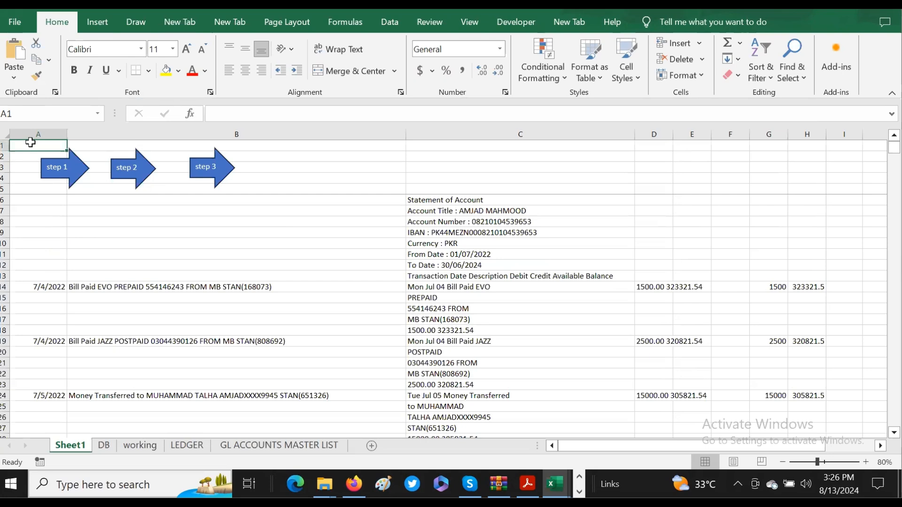
pyautogui.hotkey('ctrl', 'Down')
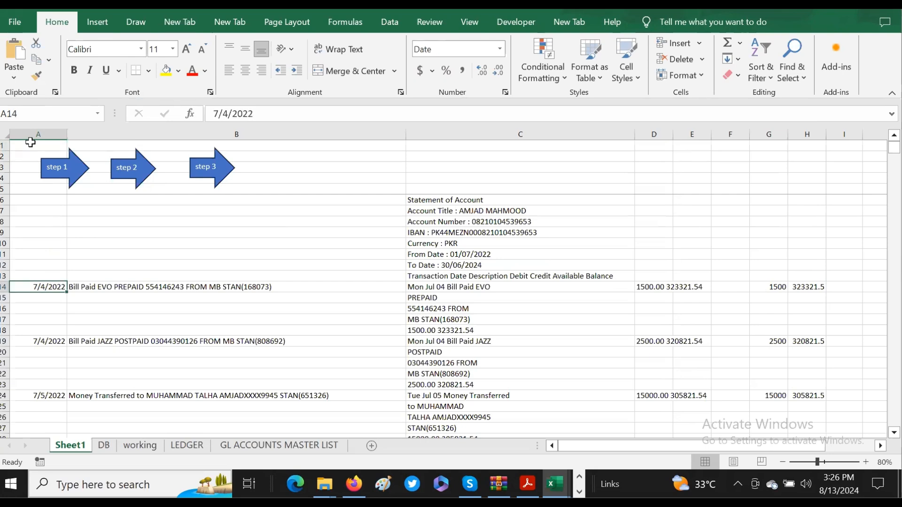
pyautogui.hotkey('ctrl', 'Down')
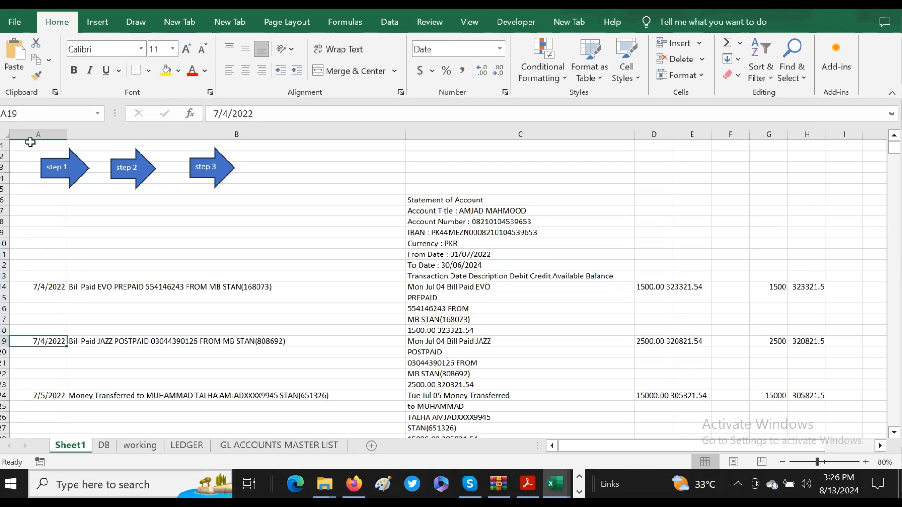
pyautogui.hotkey('ctrl', 'Down')
pyautogui.hotkey('ctrl', 'Down')
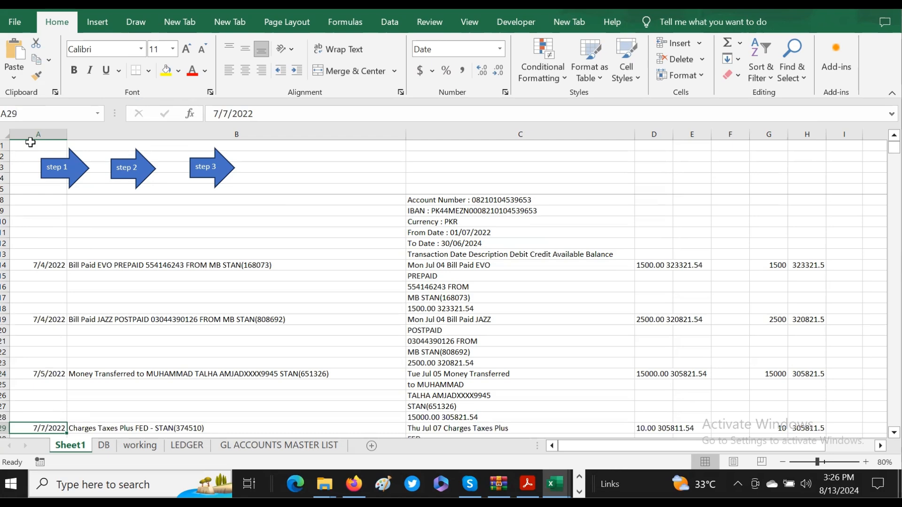
pyautogui.hotkey('ctrl', 'Down')
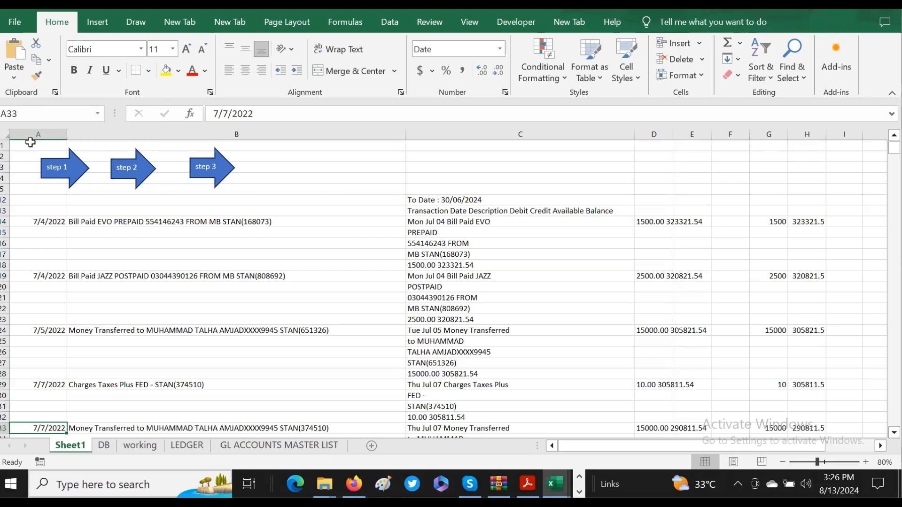
pyautogui.click(47, 222)
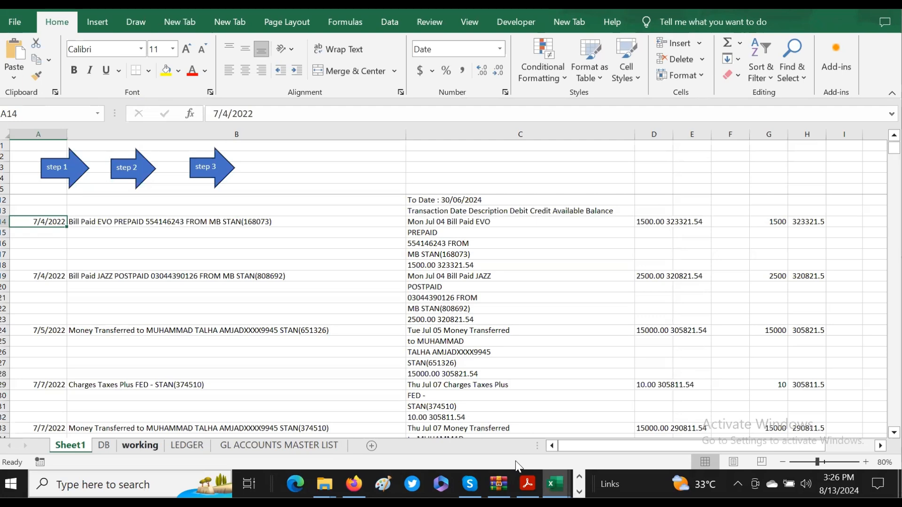
# Reopen the Visual Basic code and examine the Do While ActiveCell <> "" and lastrow lines of ArrowRight2_Click
pyautogui.click(514, 22)
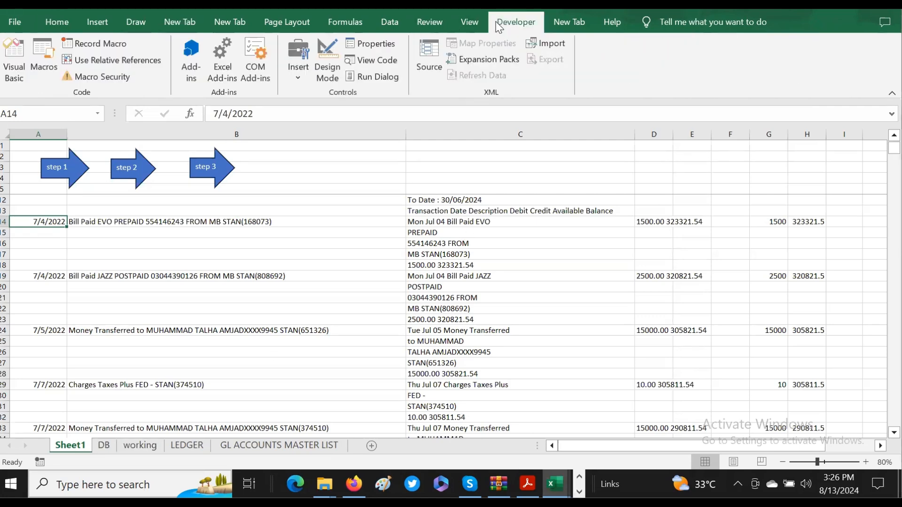
pyautogui.click(14, 61)
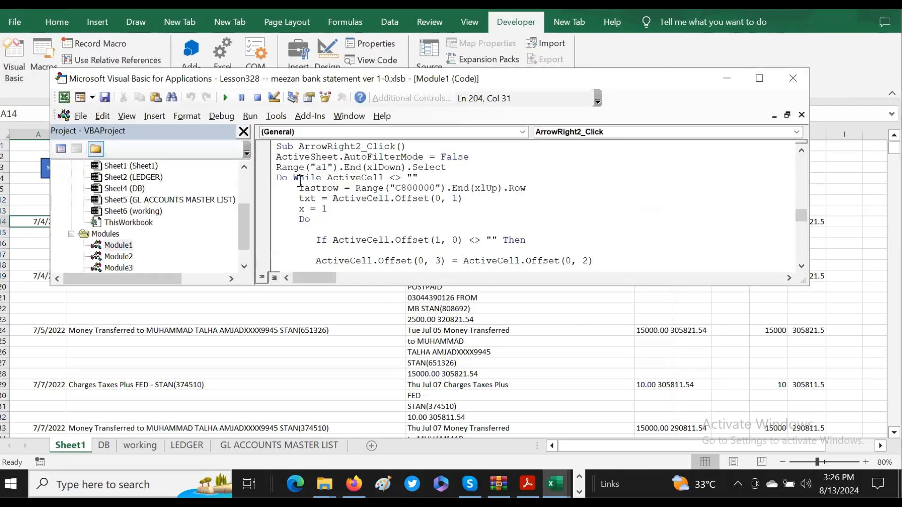
pyautogui.moveTo(276, 177); pyautogui.dragTo(413, 174)
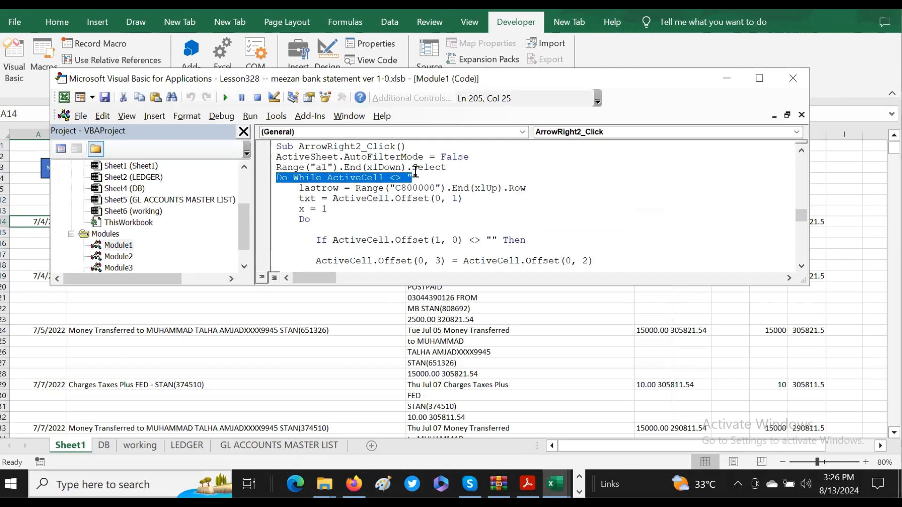
pyautogui.click(361, 179)
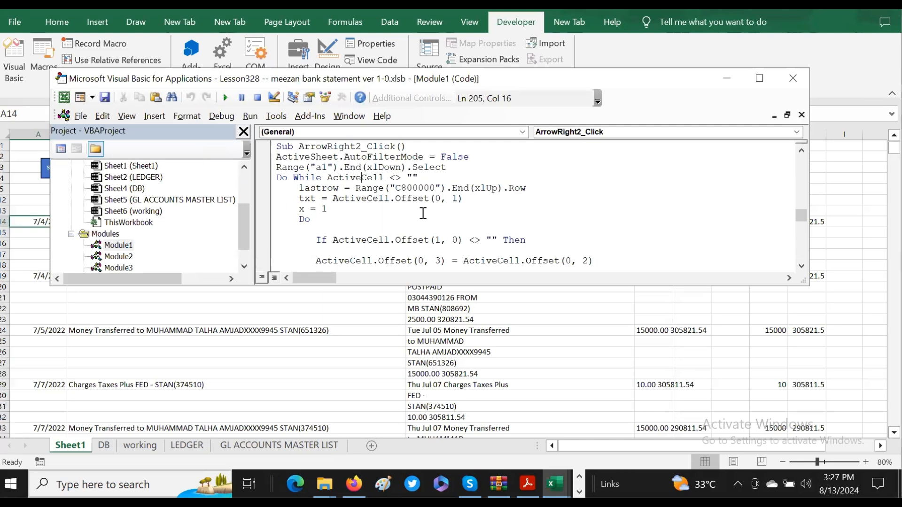
pyautogui.click(293, 177)
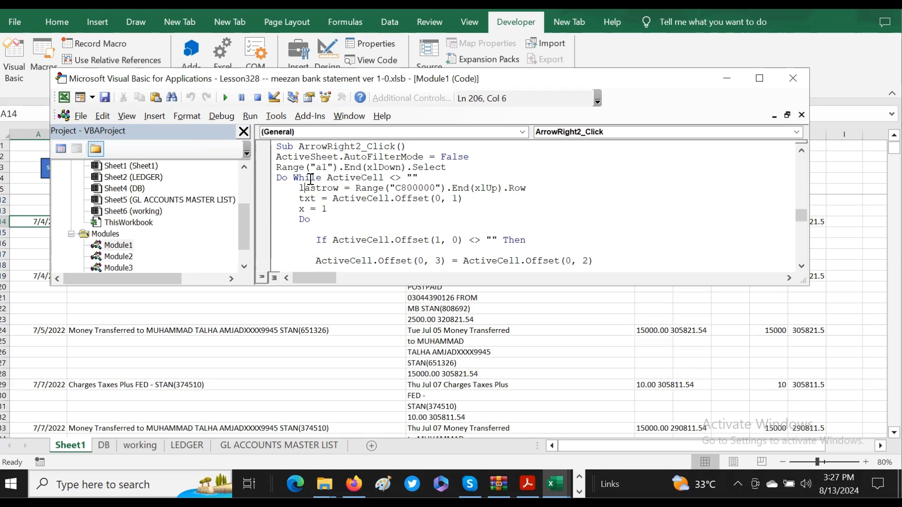
pyautogui.click(530, 189)
# Highlight and examine the nested If block inside the Do loop, from If ActiveCell.Offset(1, 0) <> "" to its final End If
pyautogui.click(801, 267)
pyautogui.click(801, 267)
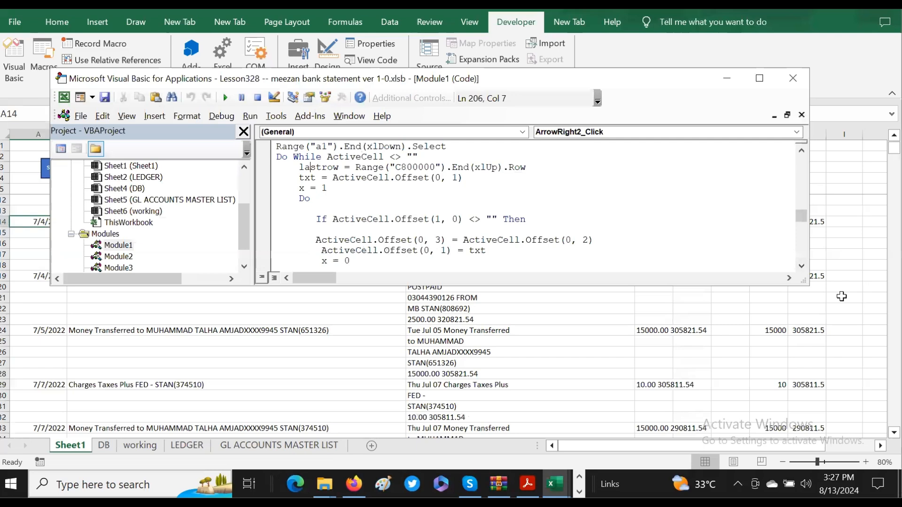
pyautogui.click(804, 269)
pyautogui.click(804, 270)
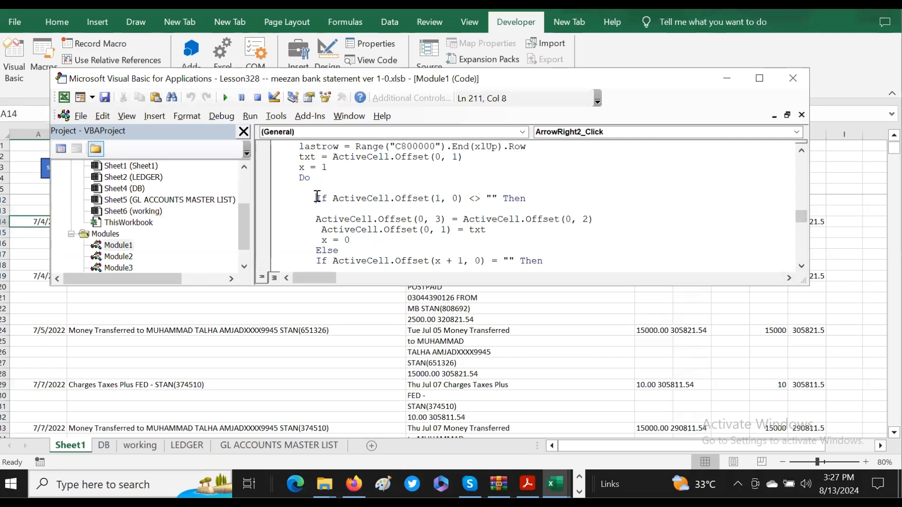
pyautogui.moveTo(315, 198); pyautogui.dragTo(354, 219)
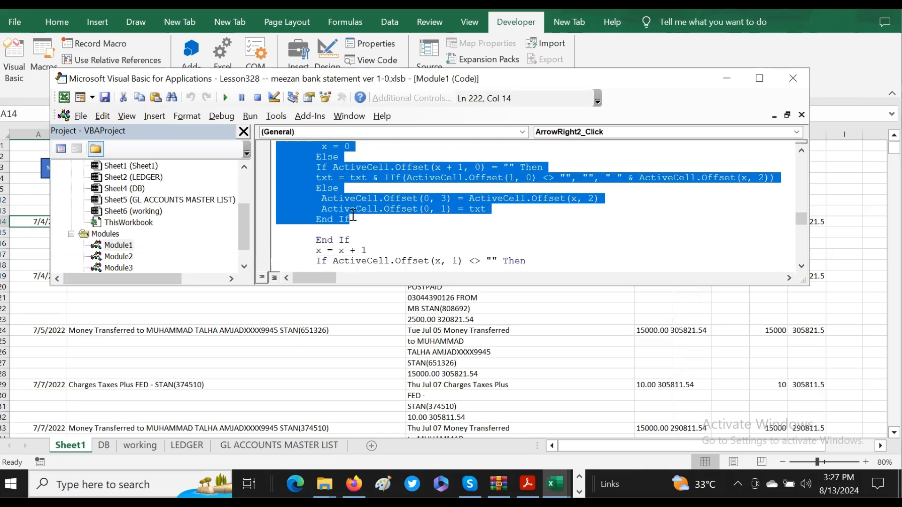
pyautogui.moveTo(353, 219); pyautogui.dragTo(371, 238)
pyautogui.click(802, 150)
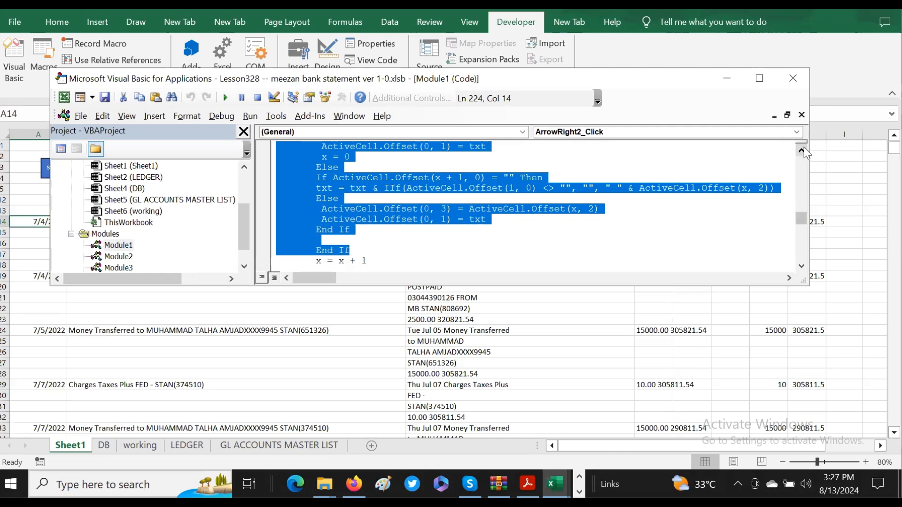
pyautogui.click(802, 150)
pyautogui.click(802, 150)
pyautogui.click(802, 150)
pyautogui.click(801, 150)
pyautogui.click(802, 151)
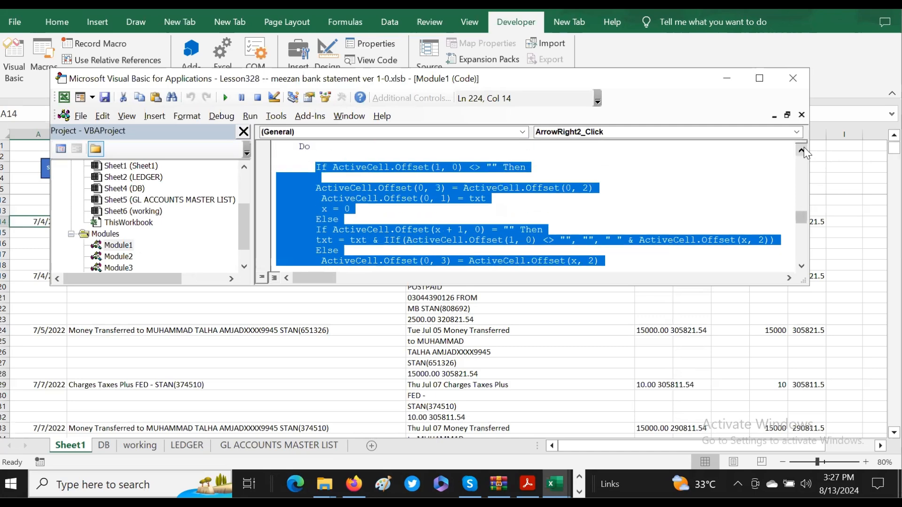
# Examine the lines after the nested If block, from x = x + 1 through the two Exit Do checks to Loop
pyautogui.click(801, 266)
pyautogui.click(802, 265)
pyautogui.click(802, 265)
pyautogui.click(802, 265)
pyautogui.click(802, 266)
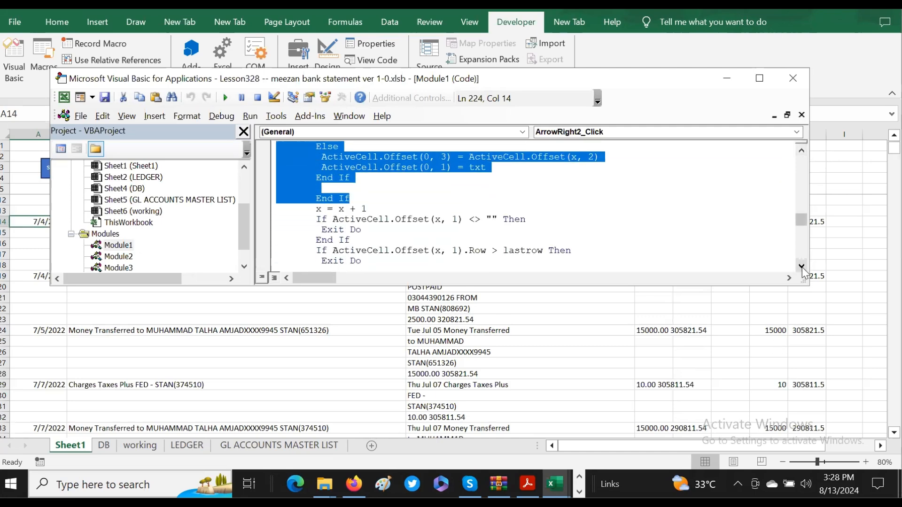
pyautogui.click(802, 266)
pyautogui.click(801, 266)
pyautogui.click(802, 266)
pyautogui.click(801, 266)
pyautogui.click(802, 266)
pyautogui.click(801, 265)
pyautogui.click(802, 266)
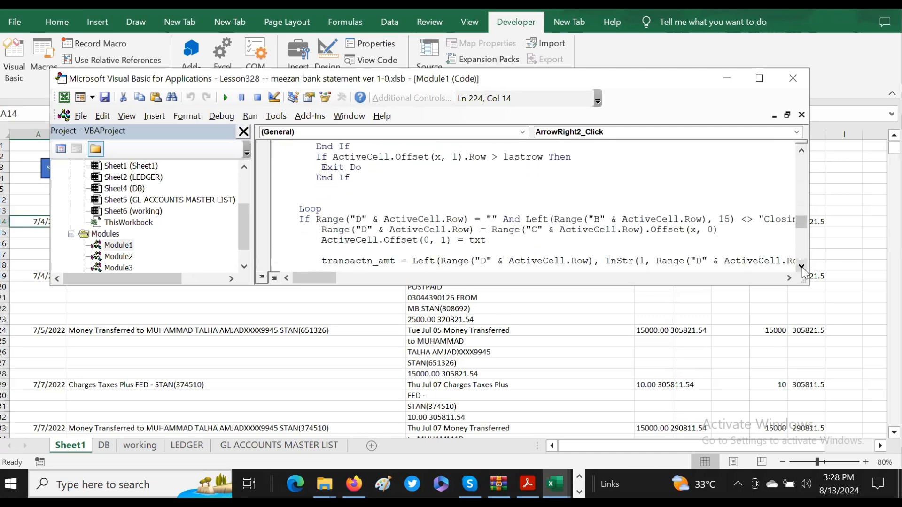
# Examine the transactn_amt and Bal_amt lines that fill columns G and H from the column D text
pyautogui.click(802, 266)
pyautogui.click(801, 265)
pyautogui.click(801, 266)
pyautogui.click(801, 266)
pyautogui.click(801, 266)
pyautogui.click(802, 266)
pyautogui.click(802, 266)
pyautogui.click(802, 265)
pyautogui.click(802, 266)
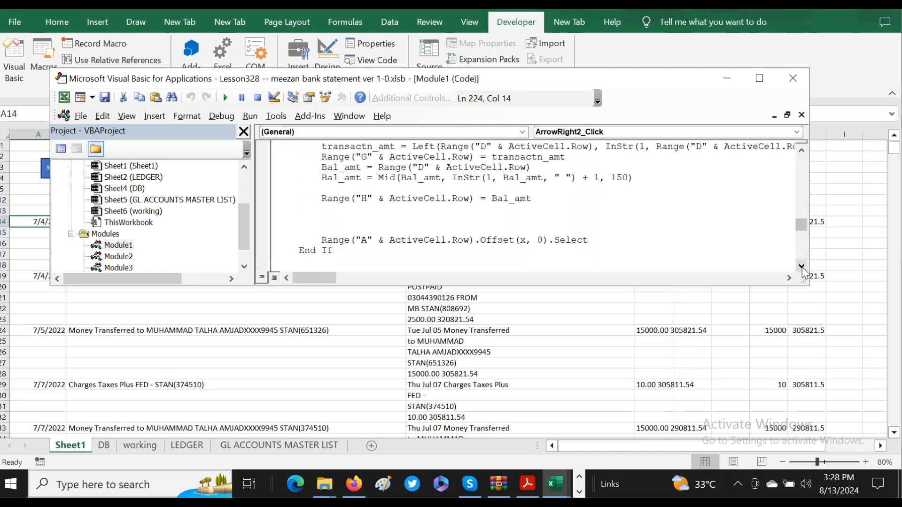
pyautogui.click(361, 197)
# Examine the If Left(txt, 9) = "Transfer " branch and its Else part, and close the Visual Basic editor
pyautogui.click(801, 265)
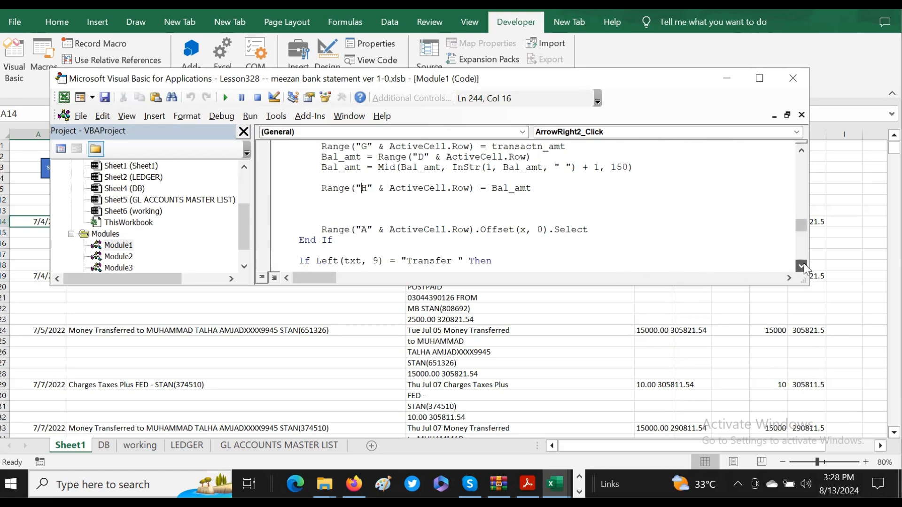
pyautogui.click(803, 266)
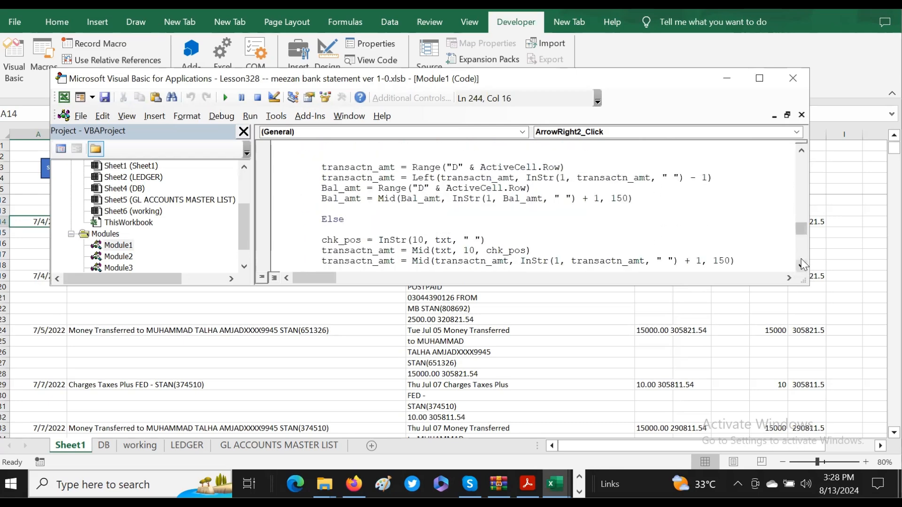
pyautogui.click(802, 265)
pyautogui.click(793, 76)
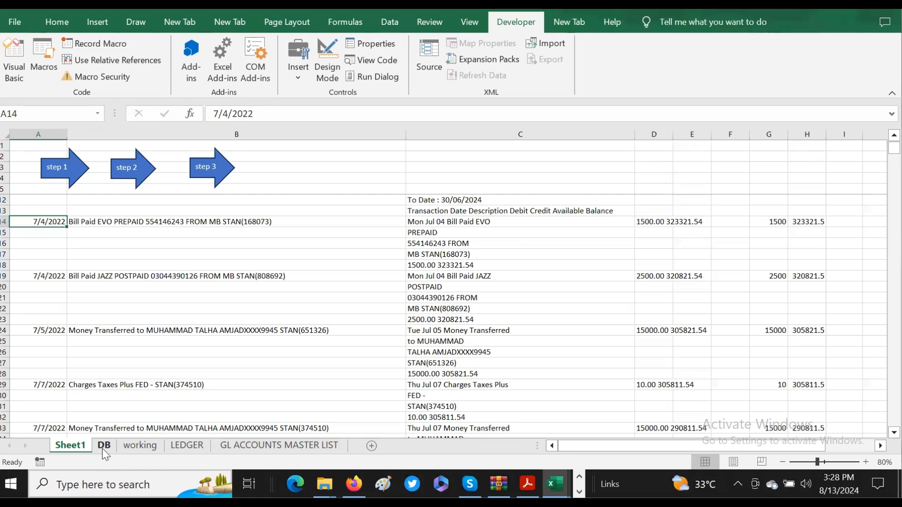
# Compare the first transaction's text lines in C14:C16 with its column B description, and run the step 3 macro
pyautogui.moveTo(409, 221); pyautogui.dragTo(412, 245)
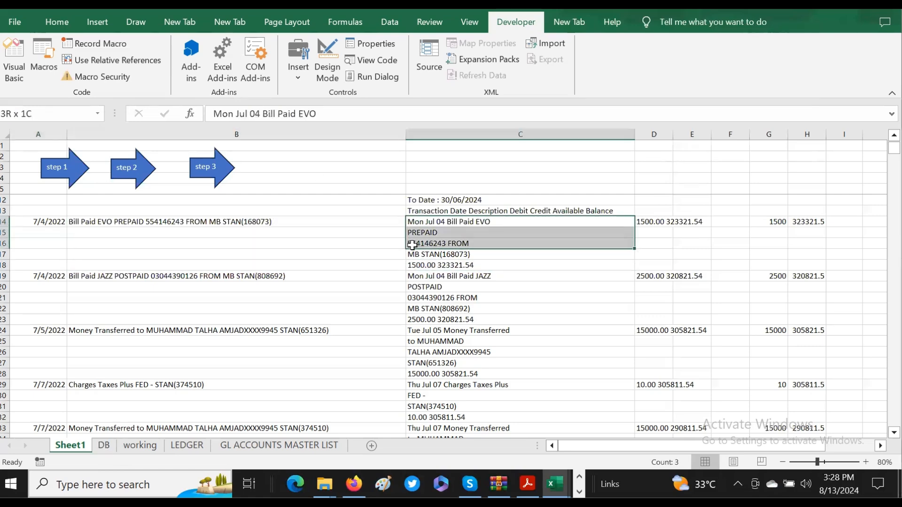
pyautogui.click(196, 230)
pyautogui.click(206, 168)
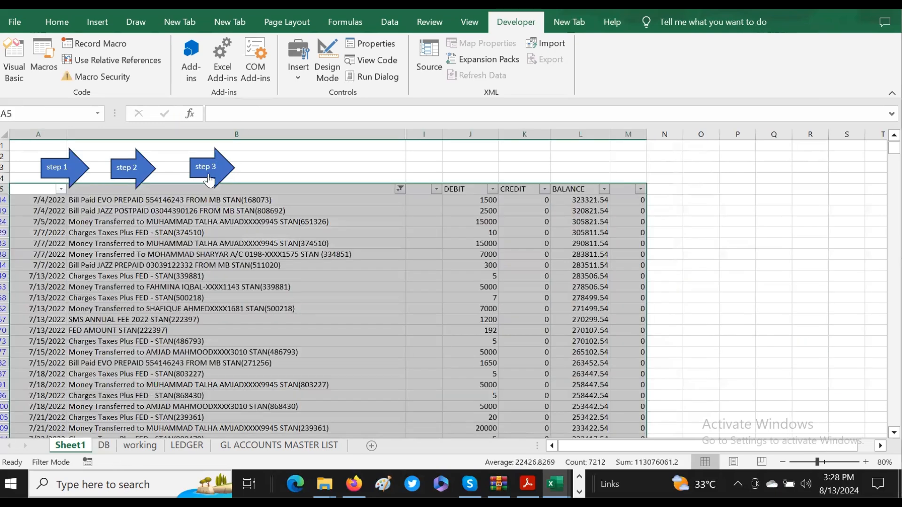
# Inspect the column B filter list down to its (Blanks) entry and leave the filter without applying changes
pyautogui.click(38, 200)
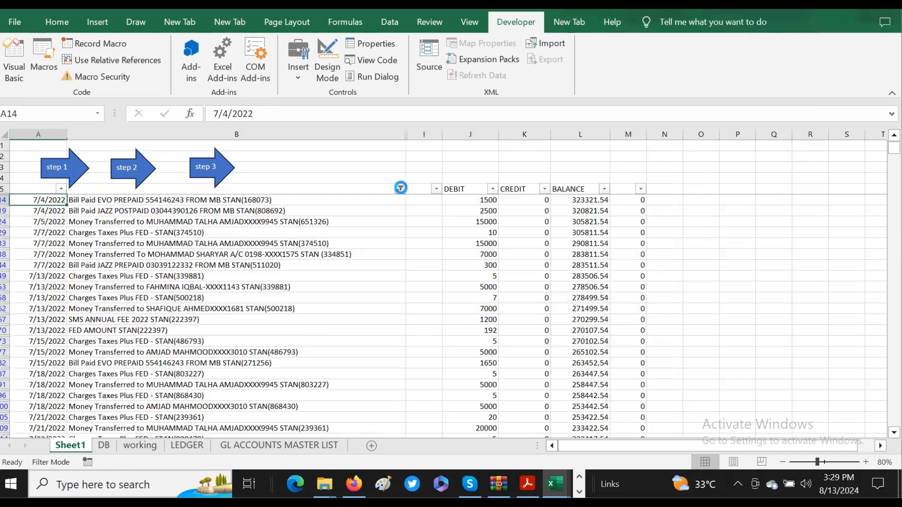
pyautogui.click(401, 189)
pyautogui.moveTo(385, 333); pyautogui.dragTo(383, 399)
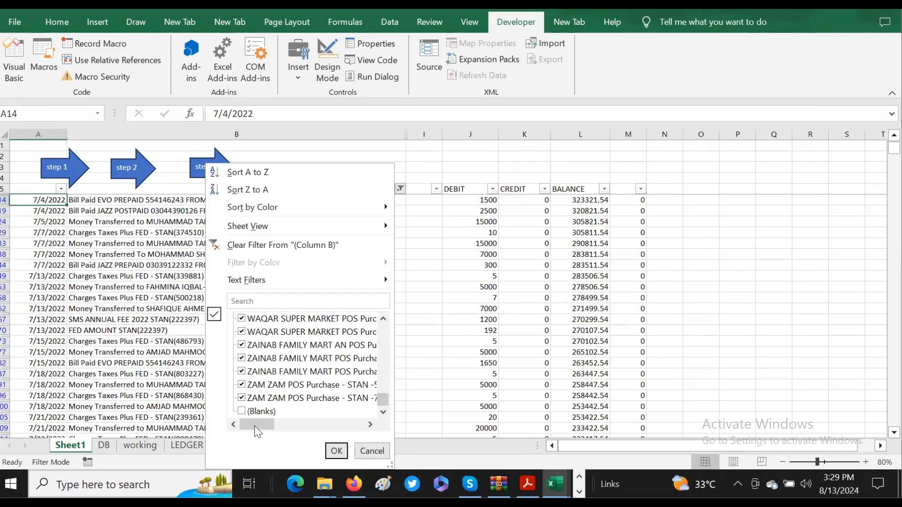
pyautogui.click(371, 451)
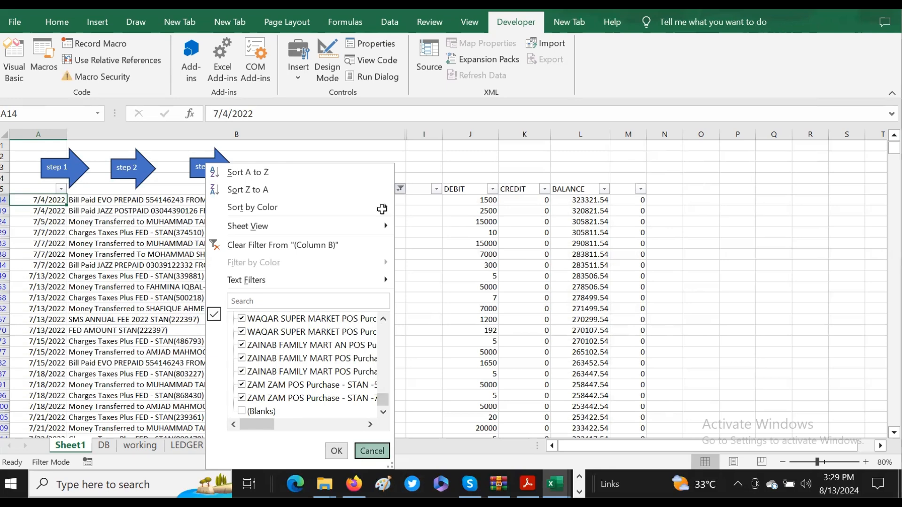
# Examine the BALANCE formula in L14 and L3909, and the check formula in column M of the closing balance row
pyautogui.click(581, 203)
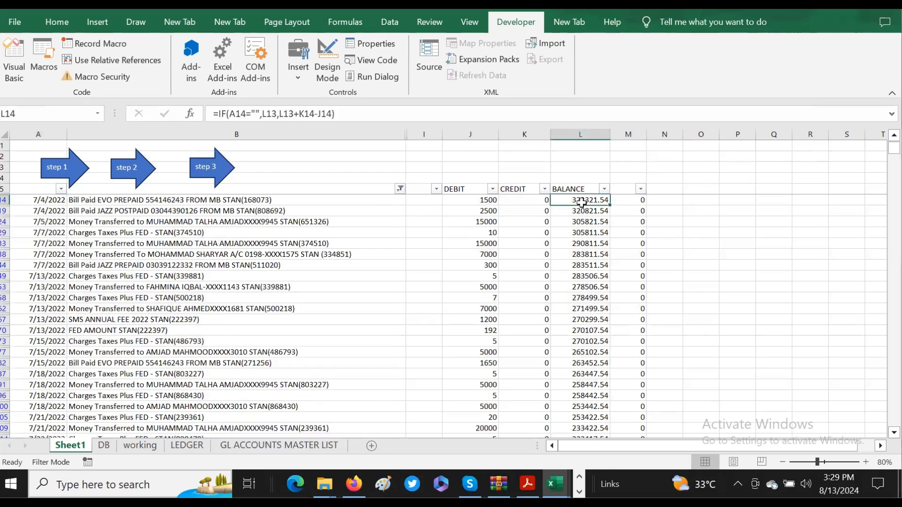
pyautogui.hotkey('ctrl', 'Down')
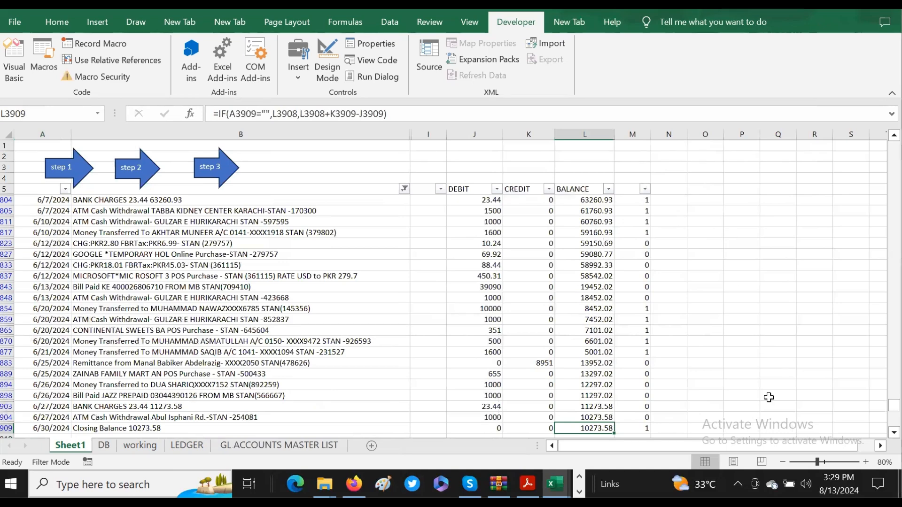
pyautogui.click(89, 427)
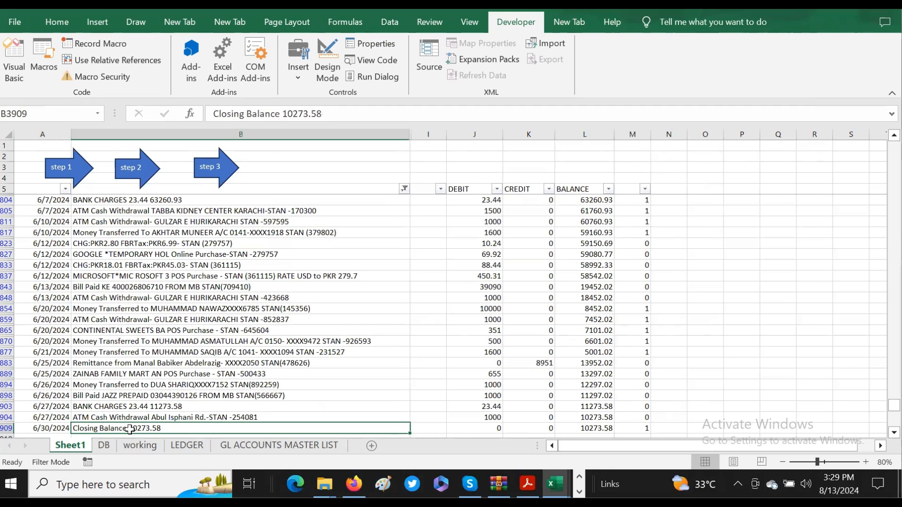
pyautogui.hotkey('ctrl', 'Right')
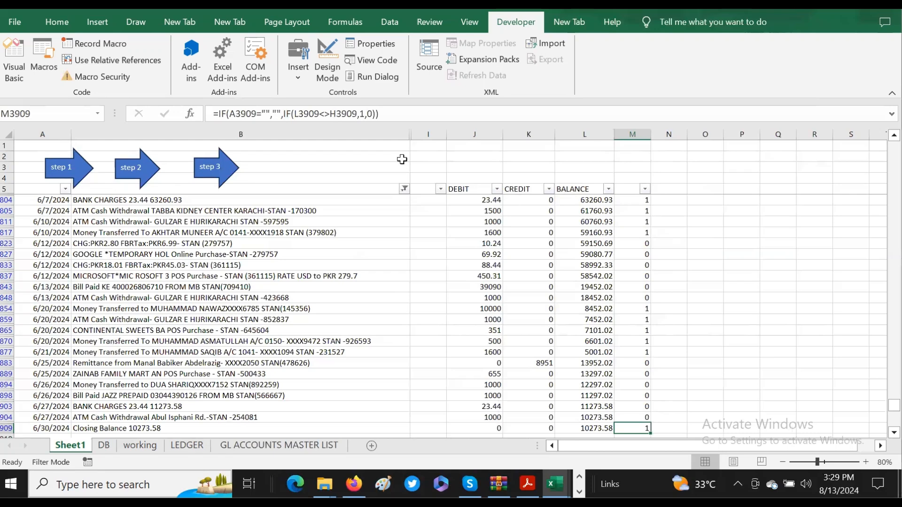
# Open the DB sheet and examine its transactions from row 2, including the debit, credit, balance and account columns
pyautogui.click(102, 450)
pyautogui.click(39, 150)
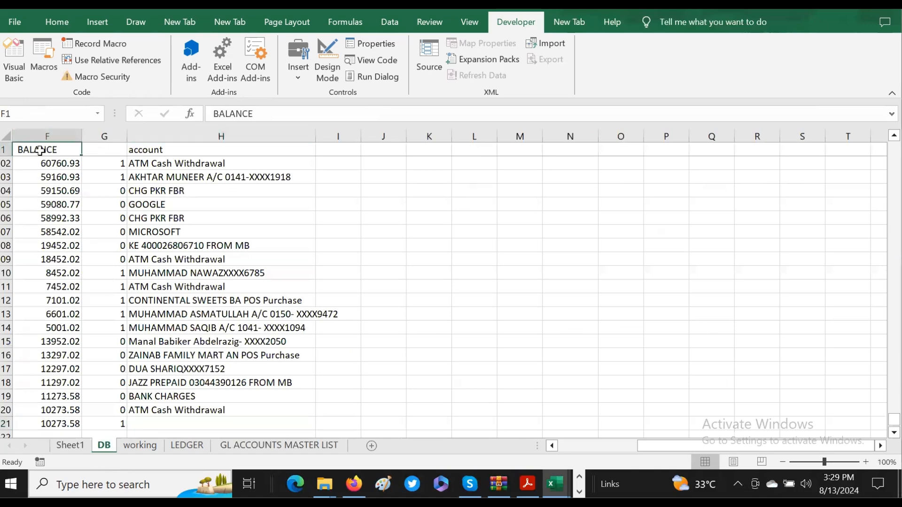
pyautogui.hotkey('ctrl', 'Left')
pyautogui.hotkey('ctrl', 'Left')
pyautogui.hotkey('ctrl', 'Left')
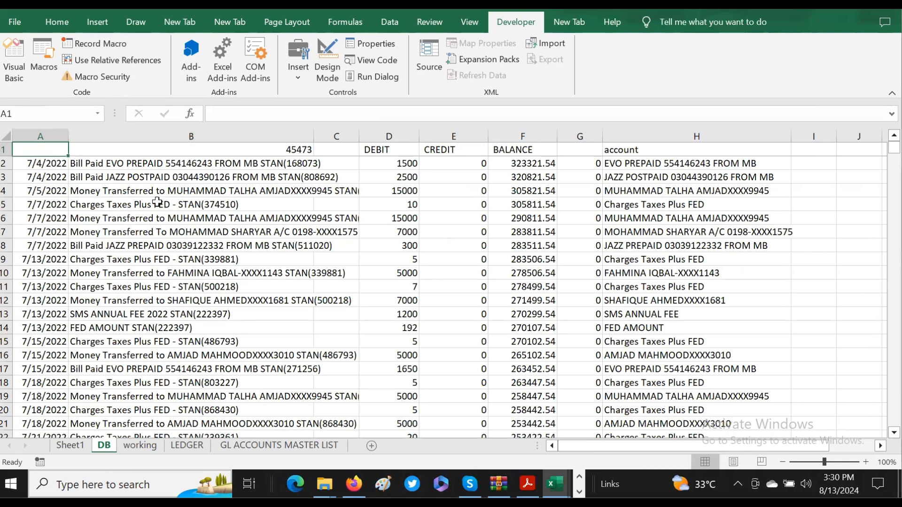
pyautogui.click(123, 164)
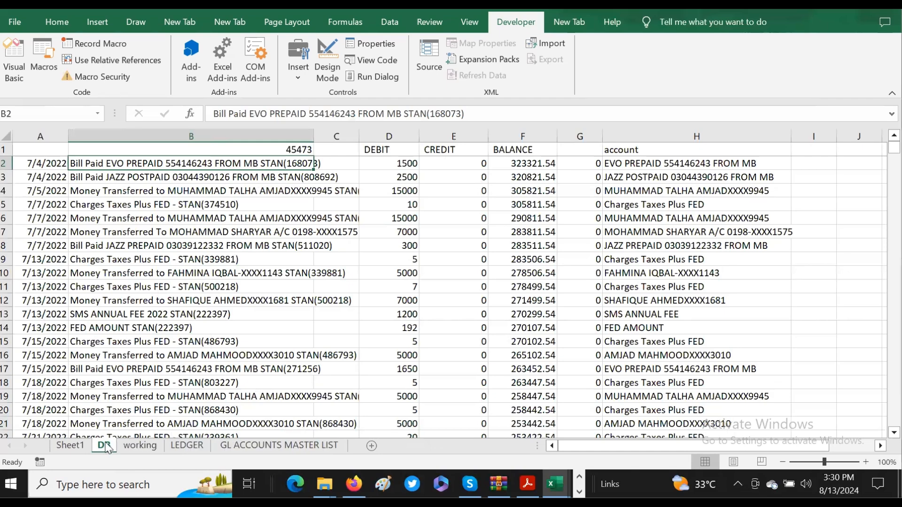
# Open the code of the macro assigned to Sheet1's step 3 arrow and read ArrowRight3_Click down to the account name conditions
pyautogui.click(69, 446)
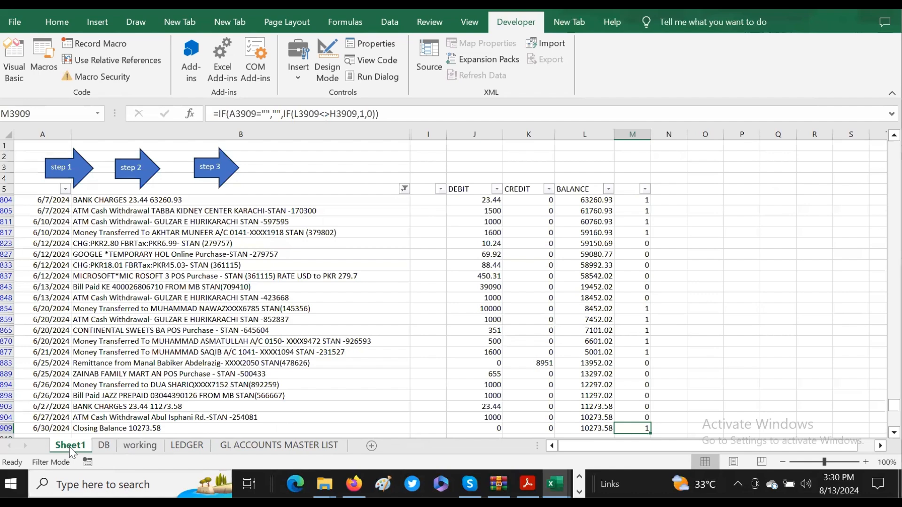
pyautogui.rightClick(220, 170)
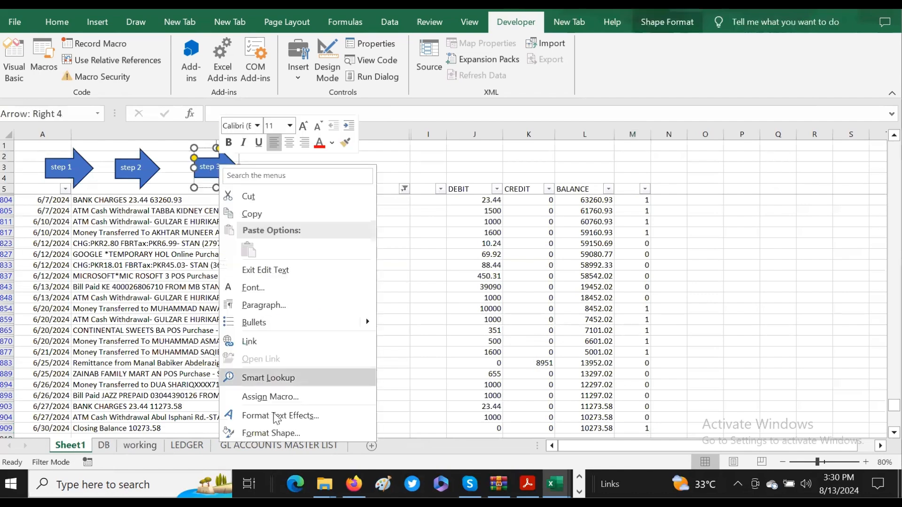
pyautogui.click(268, 399)
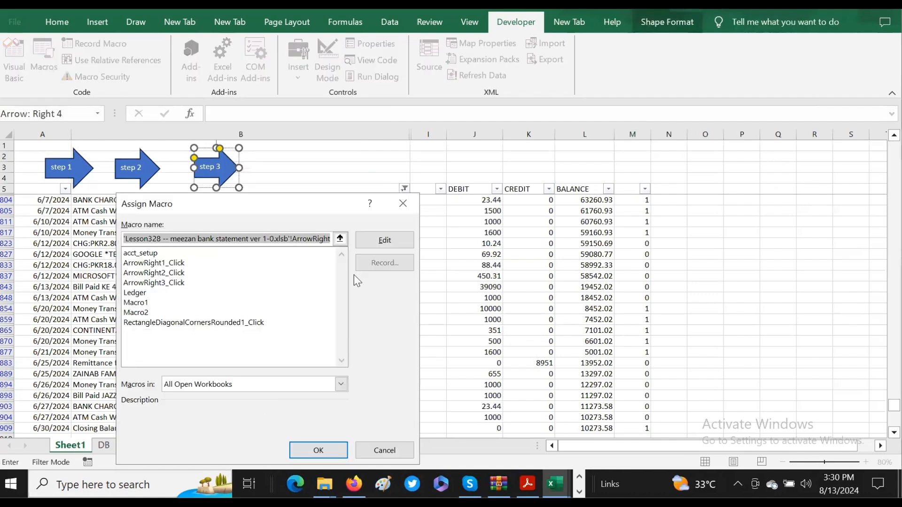
pyautogui.click(382, 239)
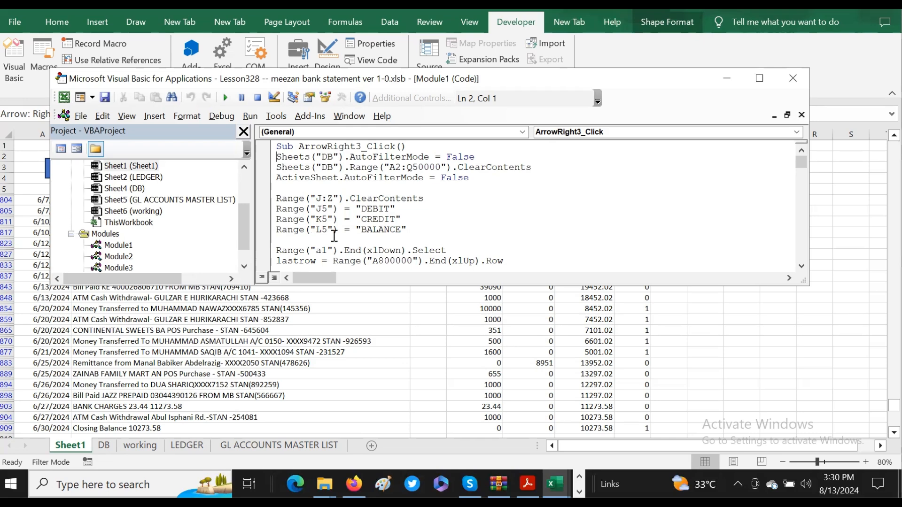
pyautogui.click(801, 266)
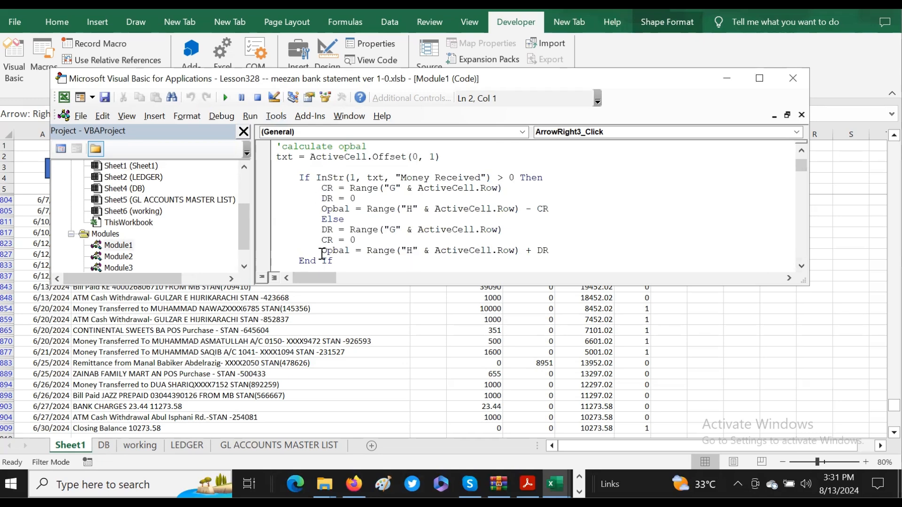
pyautogui.click(800, 266)
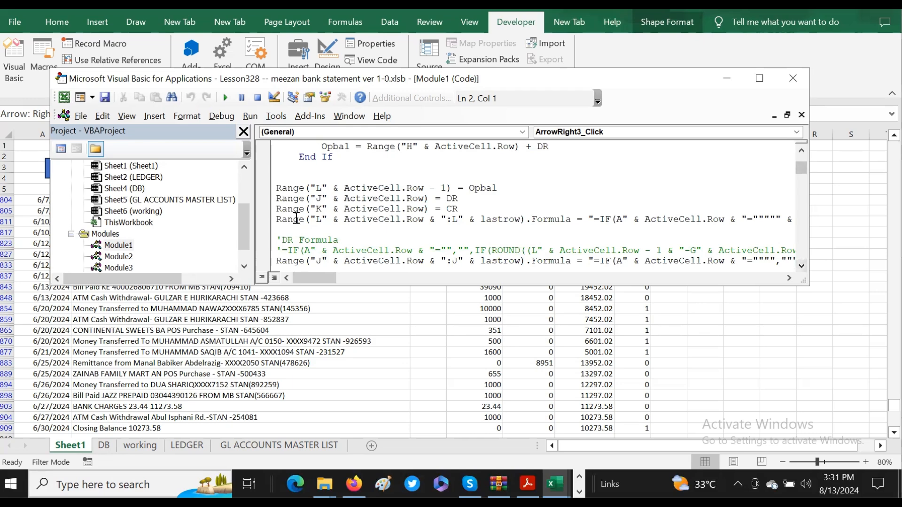
pyautogui.click(800, 266)
pyautogui.click(800, 267)
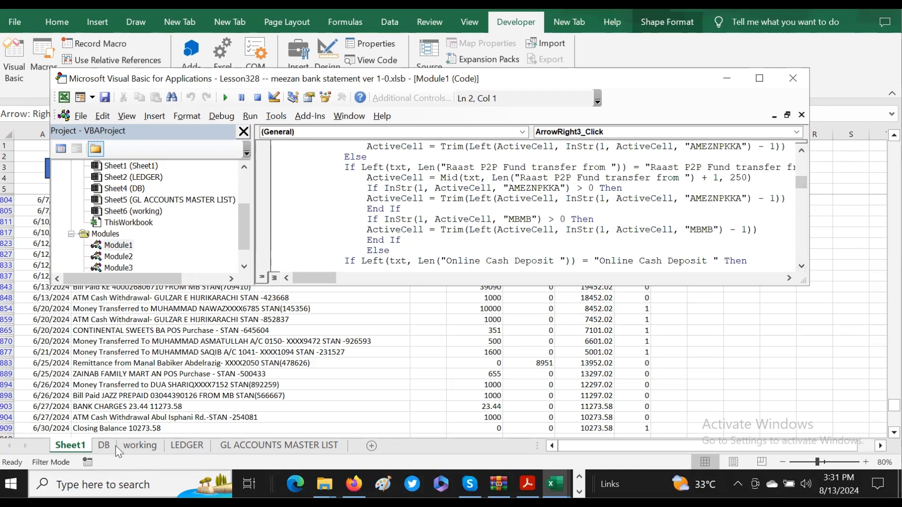
# Open the LEDGER sheet and inspect the list of accounts available in cell C2 without choosing another one
pyautogui.click(187, 445)
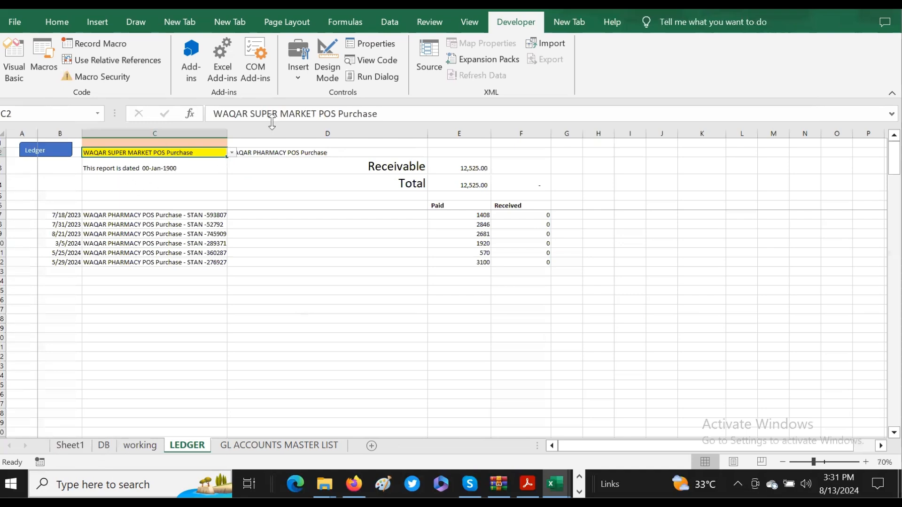
pyautogui.click(106, 207)
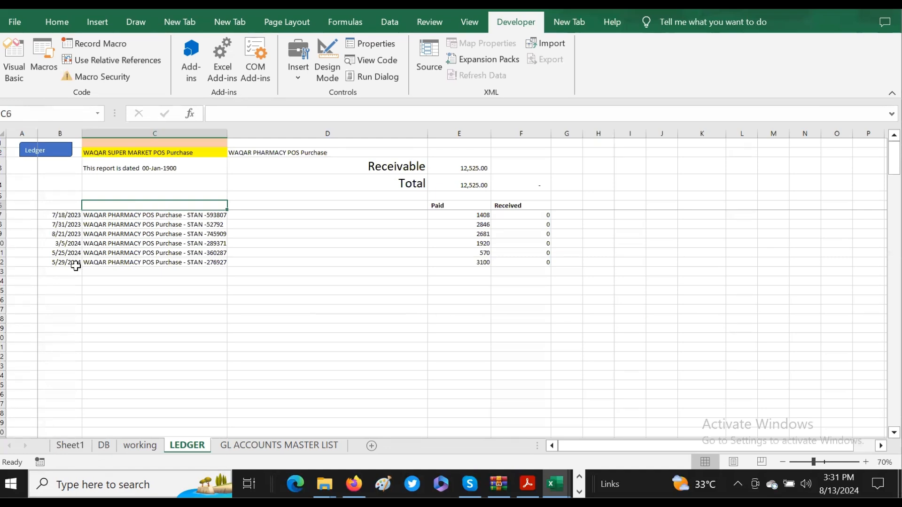
pyautogui.click(132, 151)
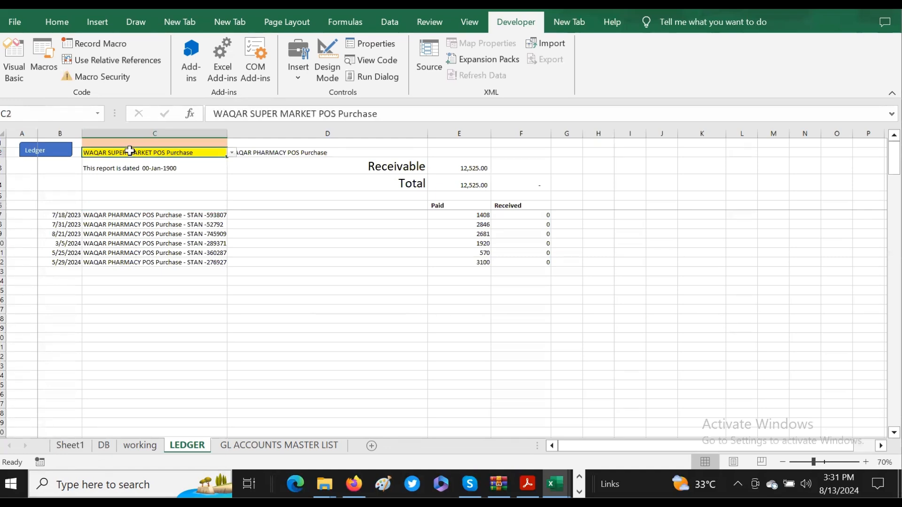
pyautogui.click(233, 153)
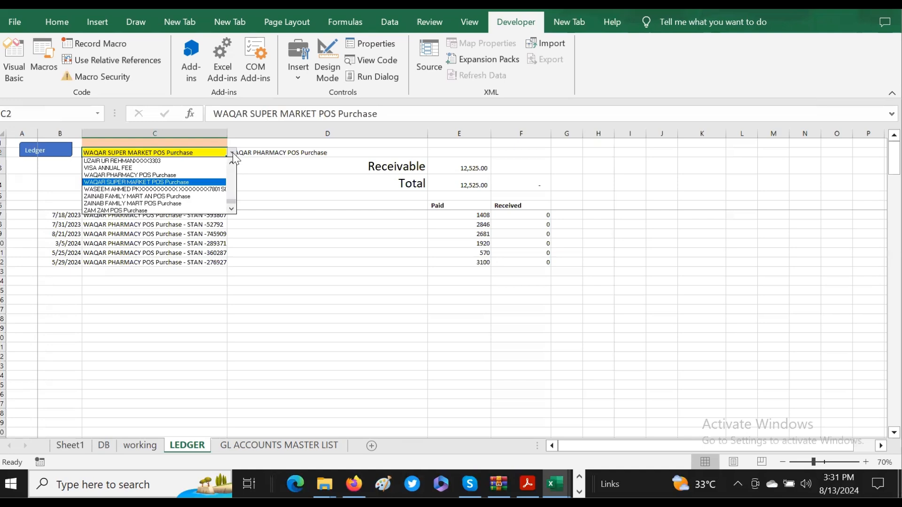
pyautogui.click(143, 140)
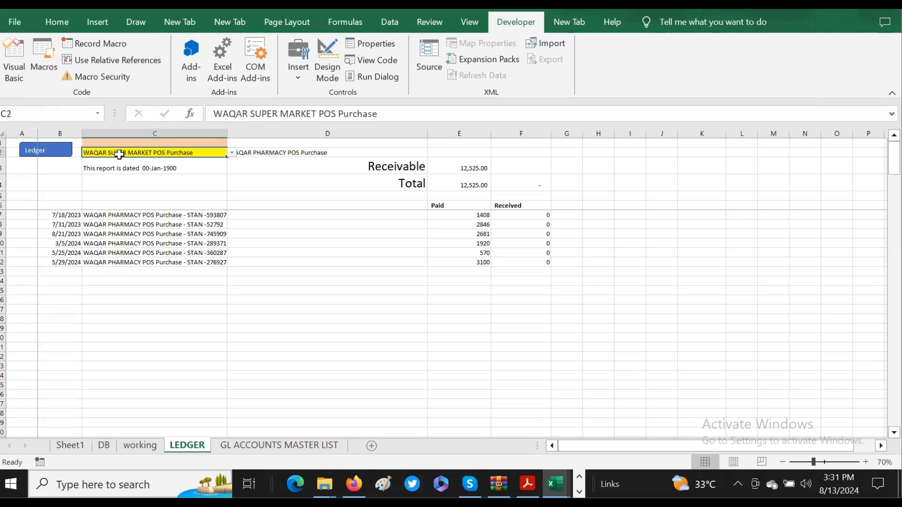
# Clear the account in C2, enter remit as the search text in C1, and run the Ledger macro
pyautogui.press('Delete')
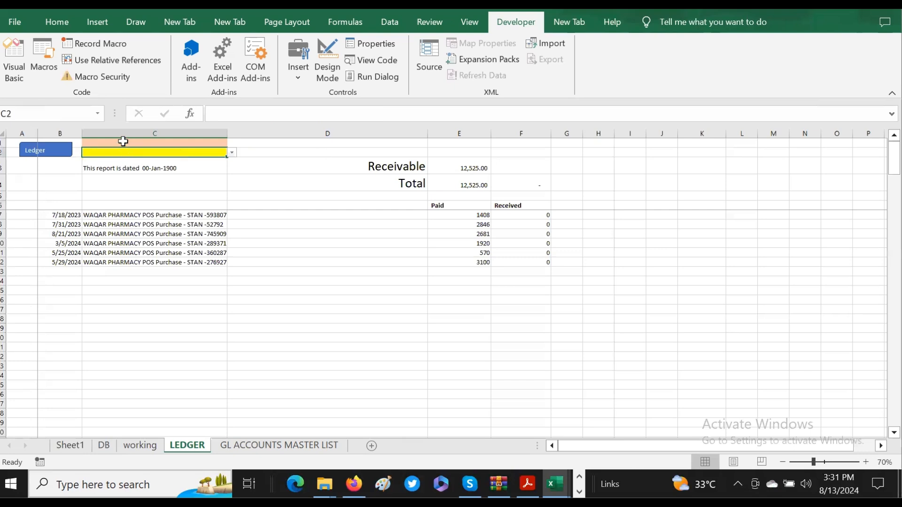
pyautogui.click(123, 141)
pyautogui.write('remi')
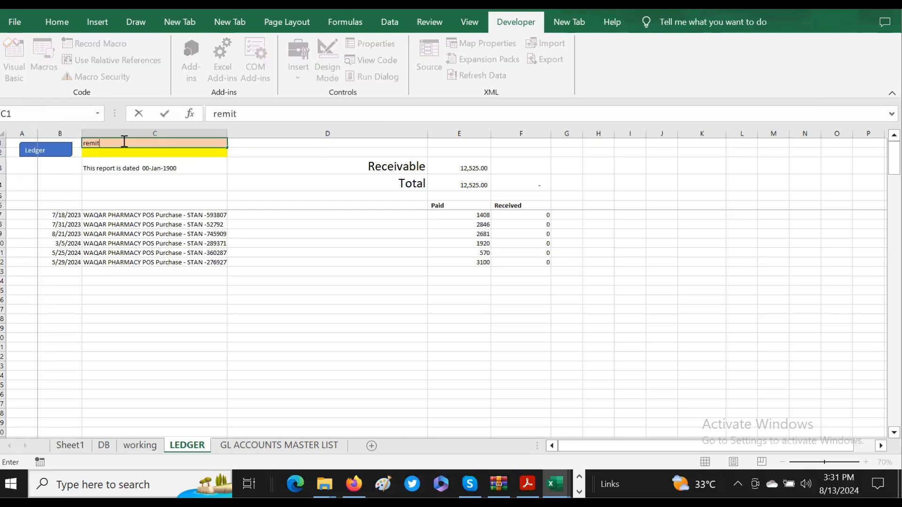
pyautogui.write('t')
pyautogui.press('Return')
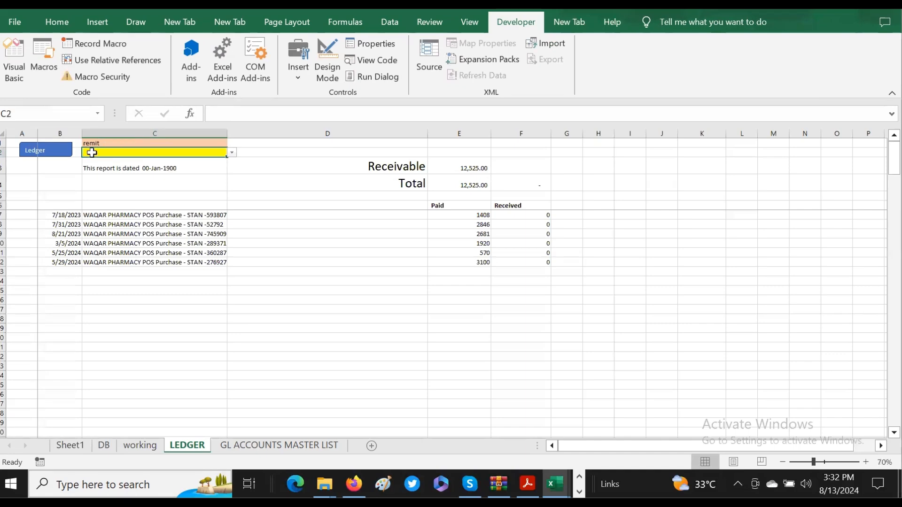
pyautogui.click(47, 151)
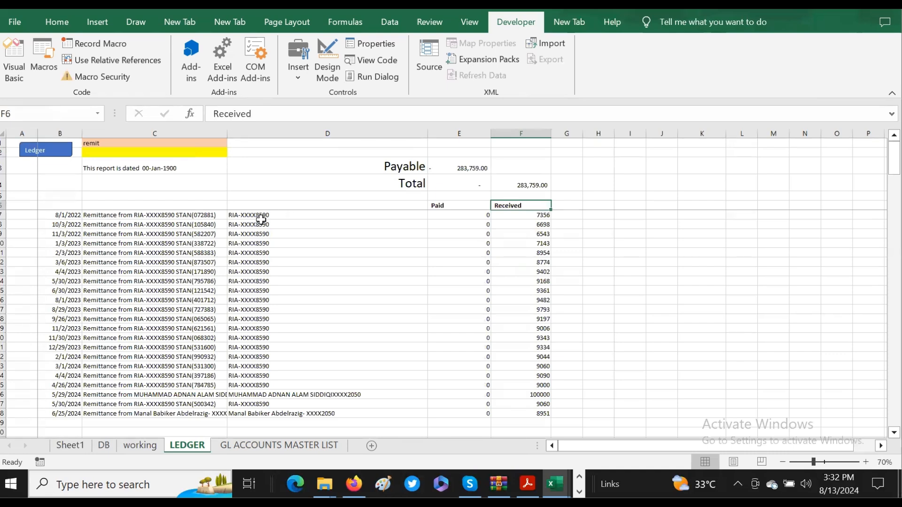
# Examine the dates and descriptions of the remittance entries in the ledger, from row 7 down to row 27
pyautogui.click(59, 218)
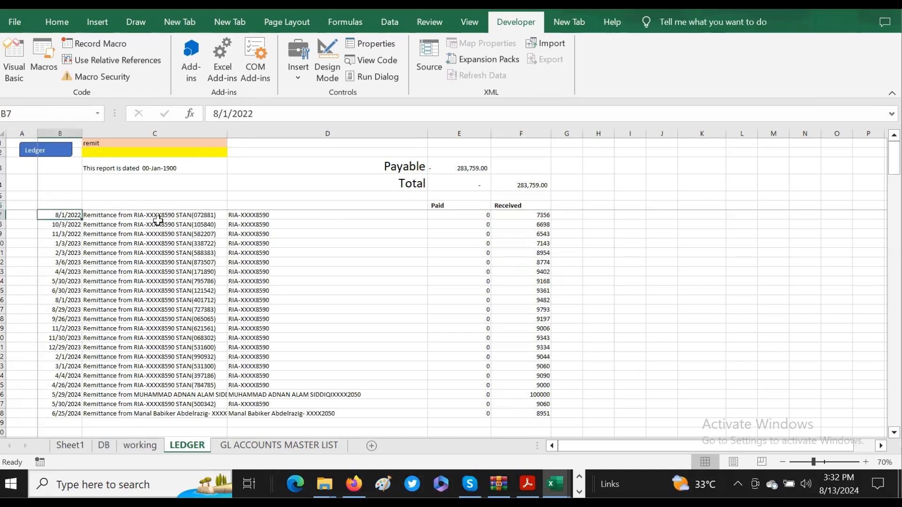
pyautogui.click(158, 222)
pyautogui.click(182, 214)
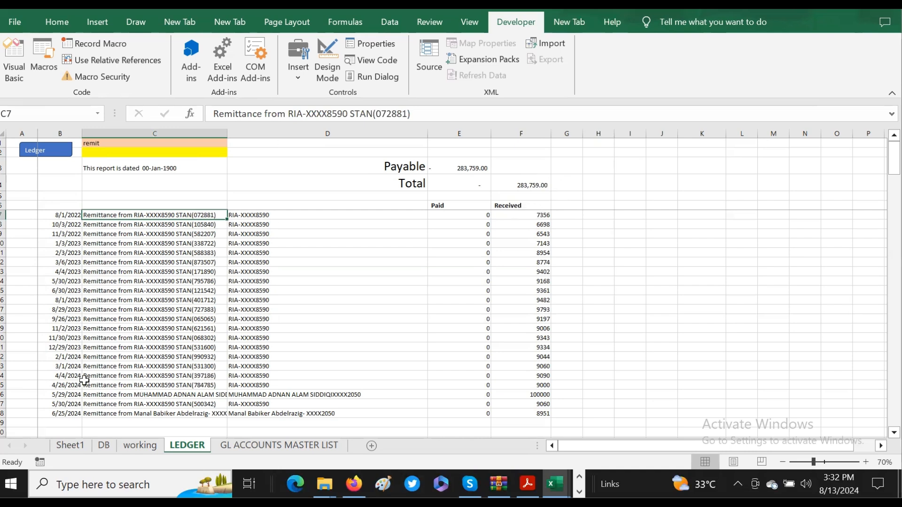
pyautogui.click(227, 402)
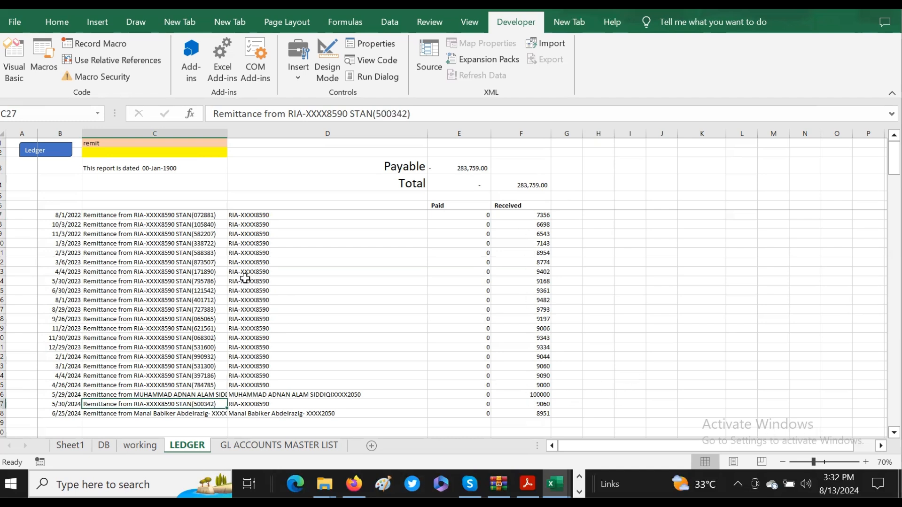
pyautogui.click(189, 216)
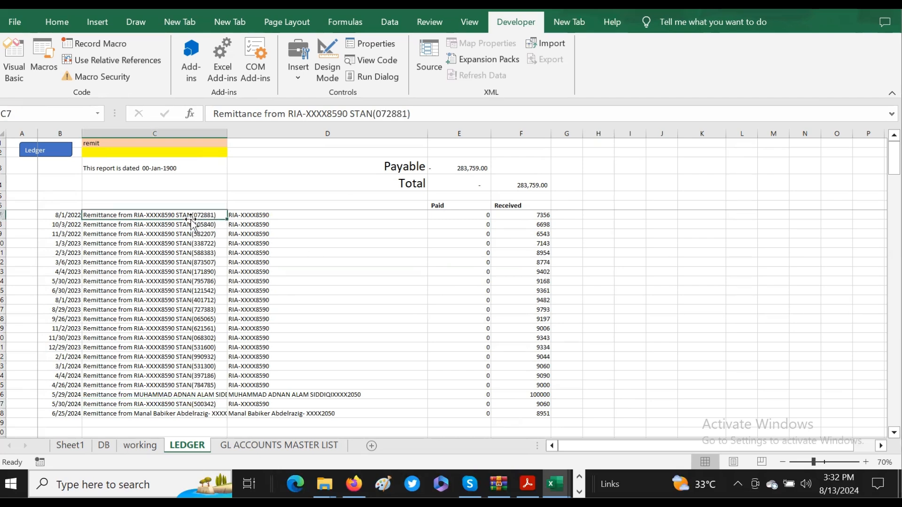
# Examine the account selection cell C2 and the report date formula in C3 of the ledger
pyautogui.click(118, 152)
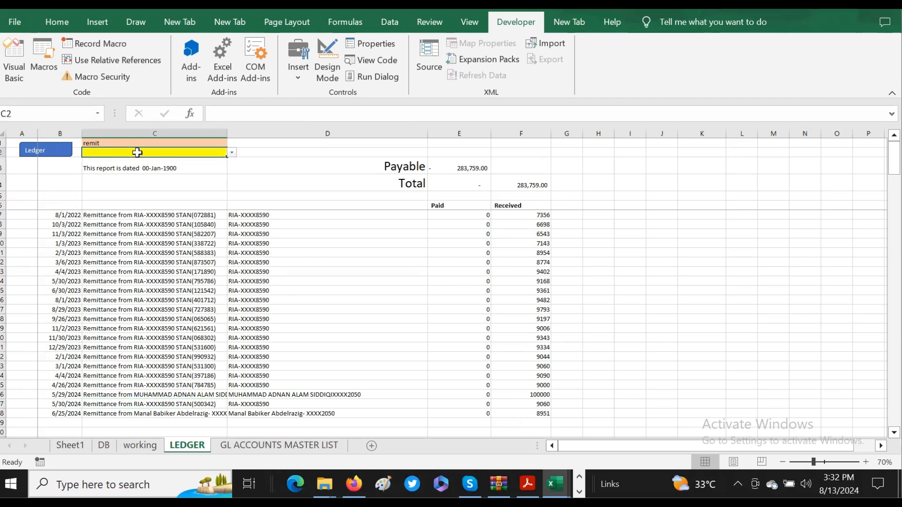
pyautogui.click(114, 167)
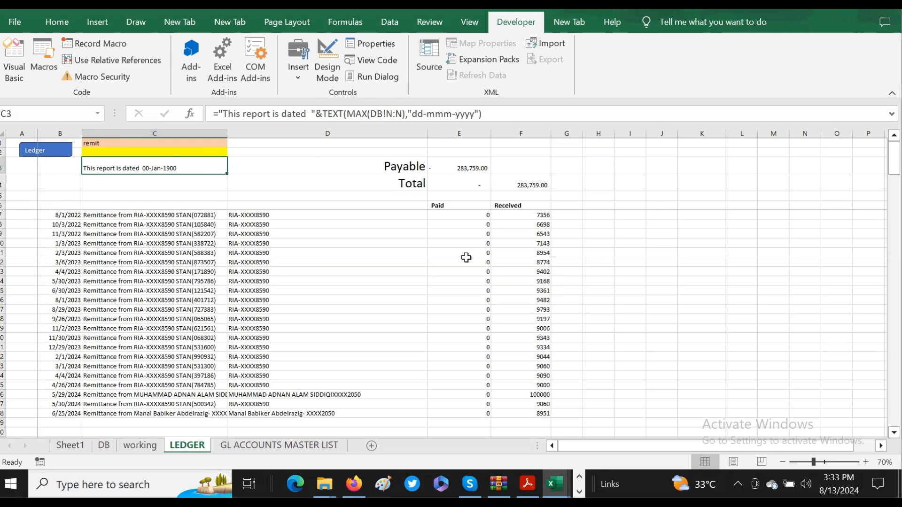
pyautogui.click(99, 199)
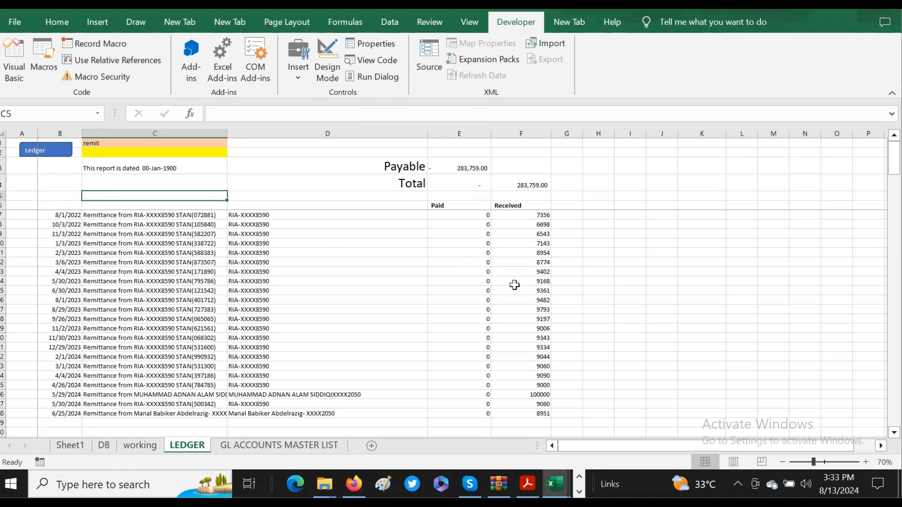